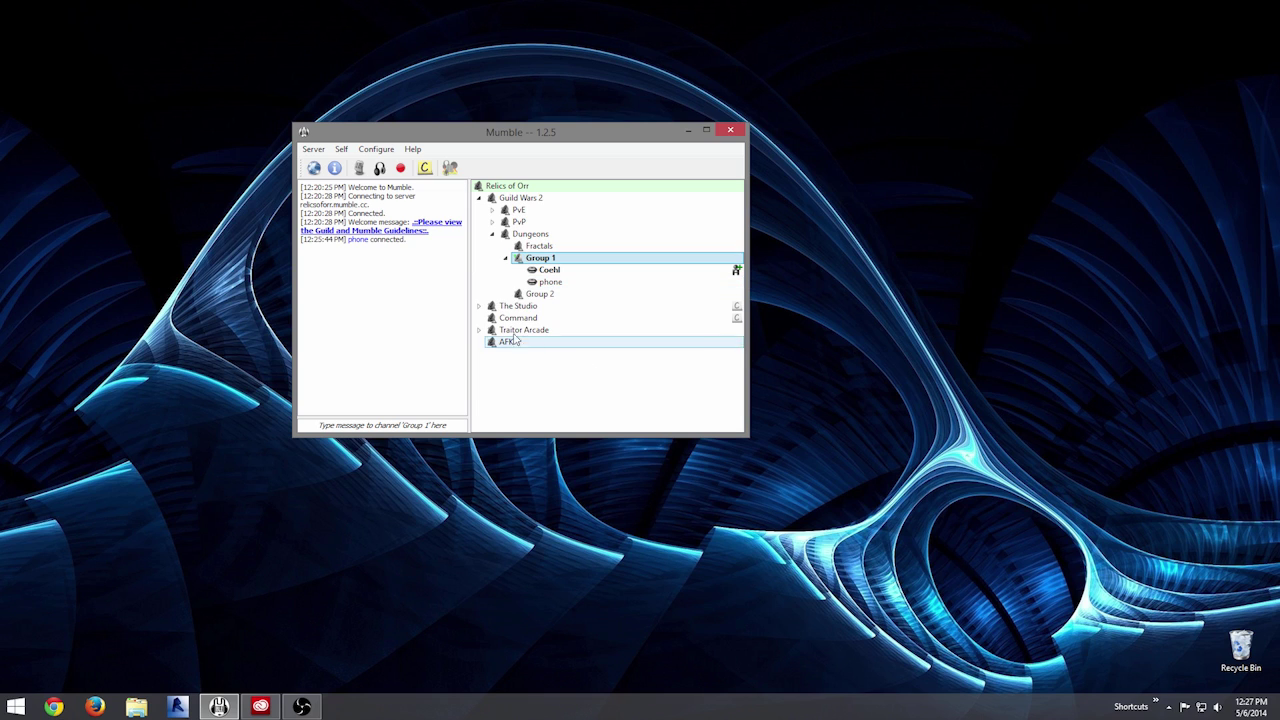
# Join The Sound Booth under The Studio and drag the other user in from Group 1
pyautogui.click(480, 306)
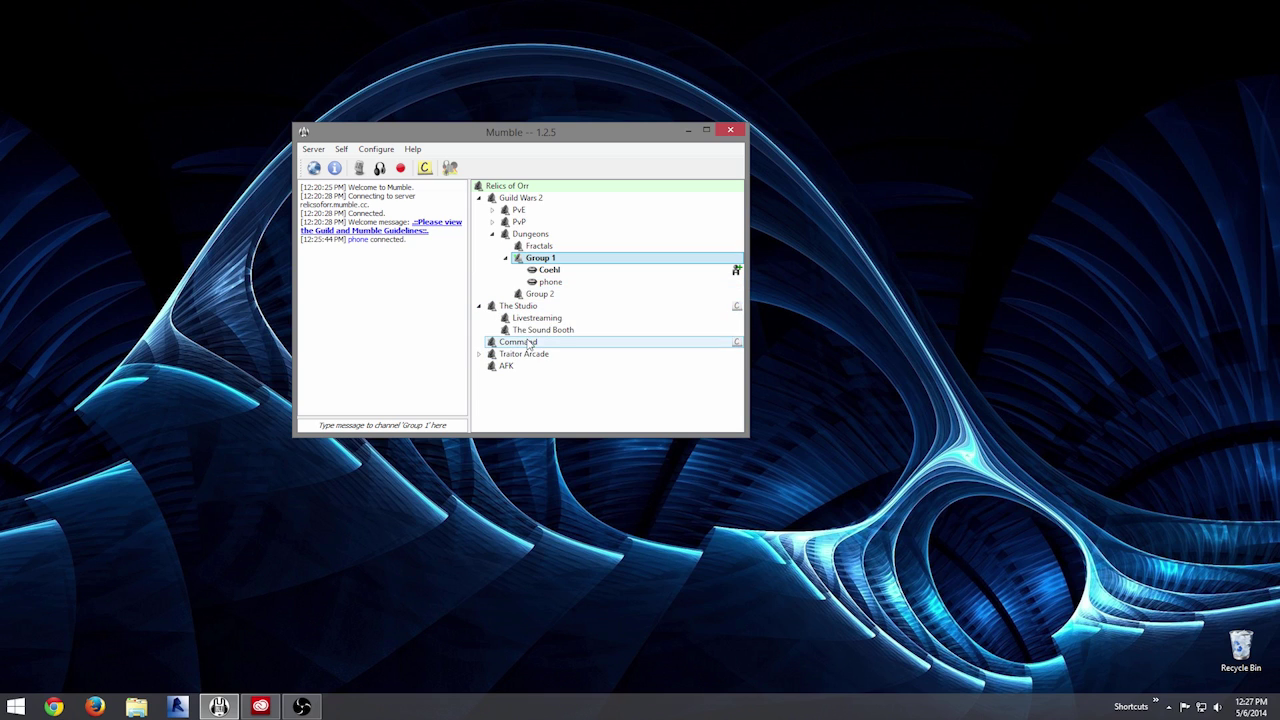
pyautogui.doubleClick(544, 330)
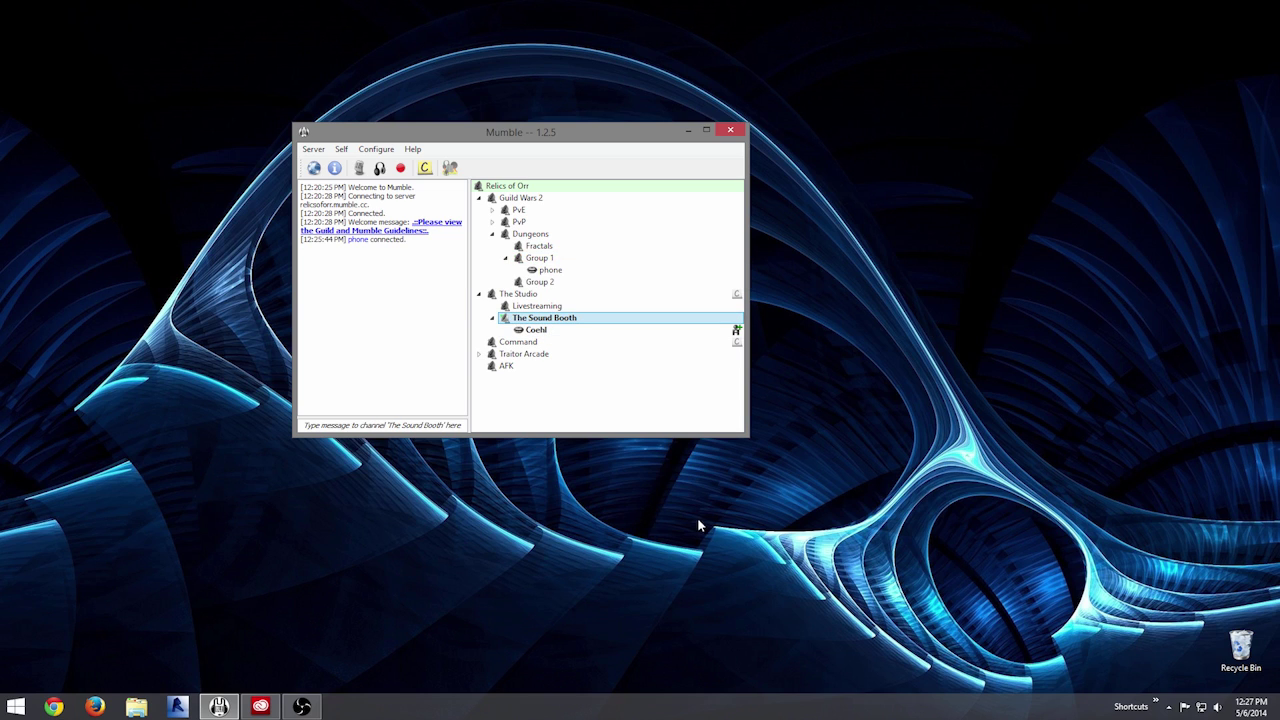
pyautogui.moveTo(548, 272); pyautogui.dragTo(555, 320)
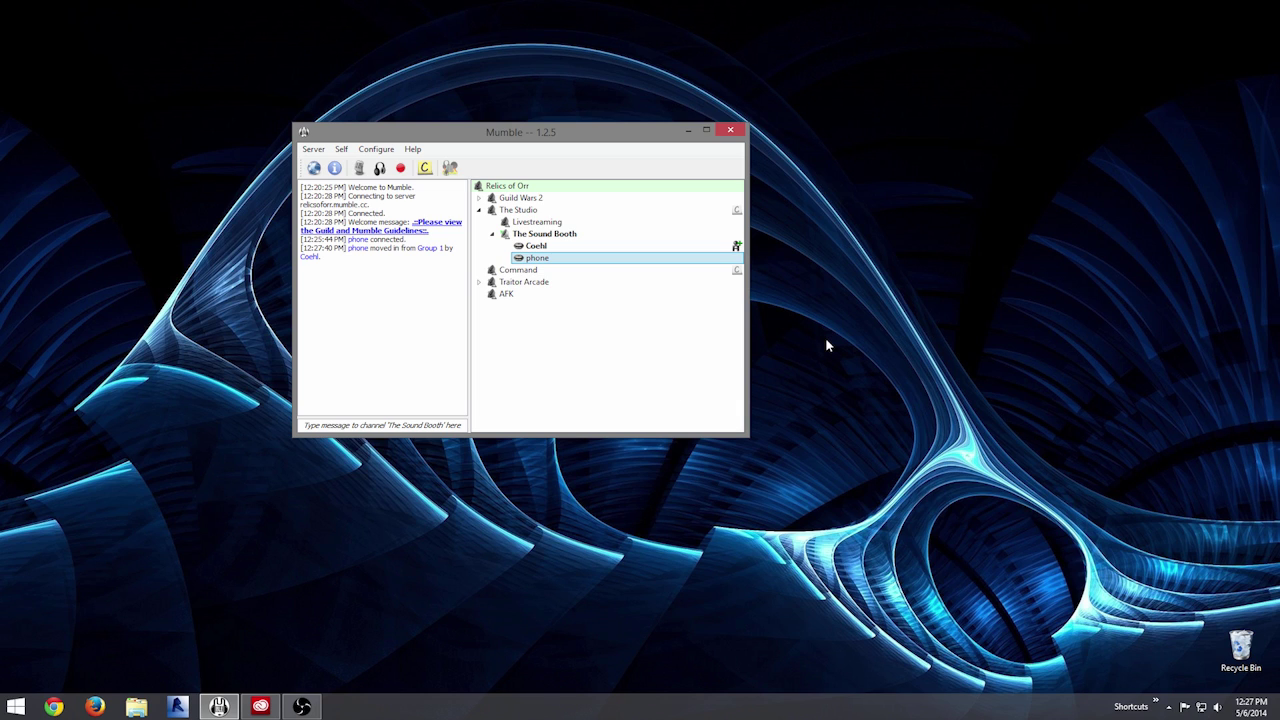
# Open Mumble's Recorder with .ogg (Vorbis) output in Multichannel mode
pyautogui.click(404, 172)
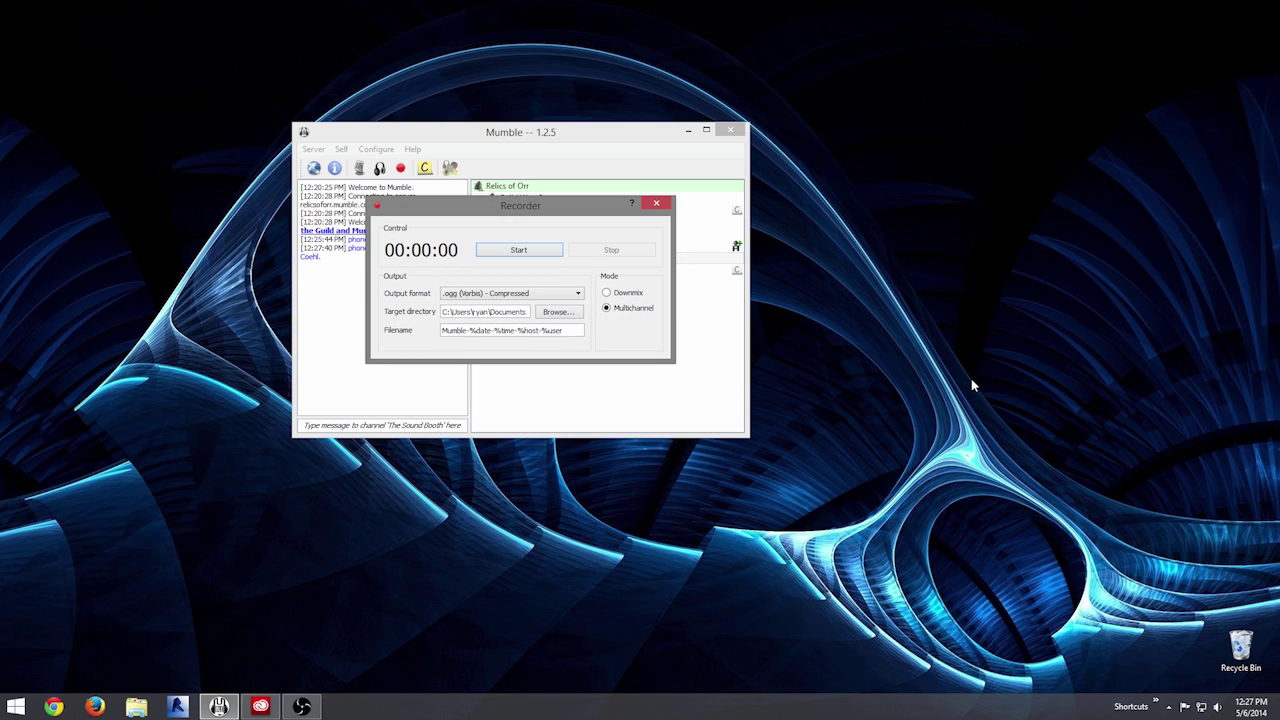
pyautogui.click(553, 296)
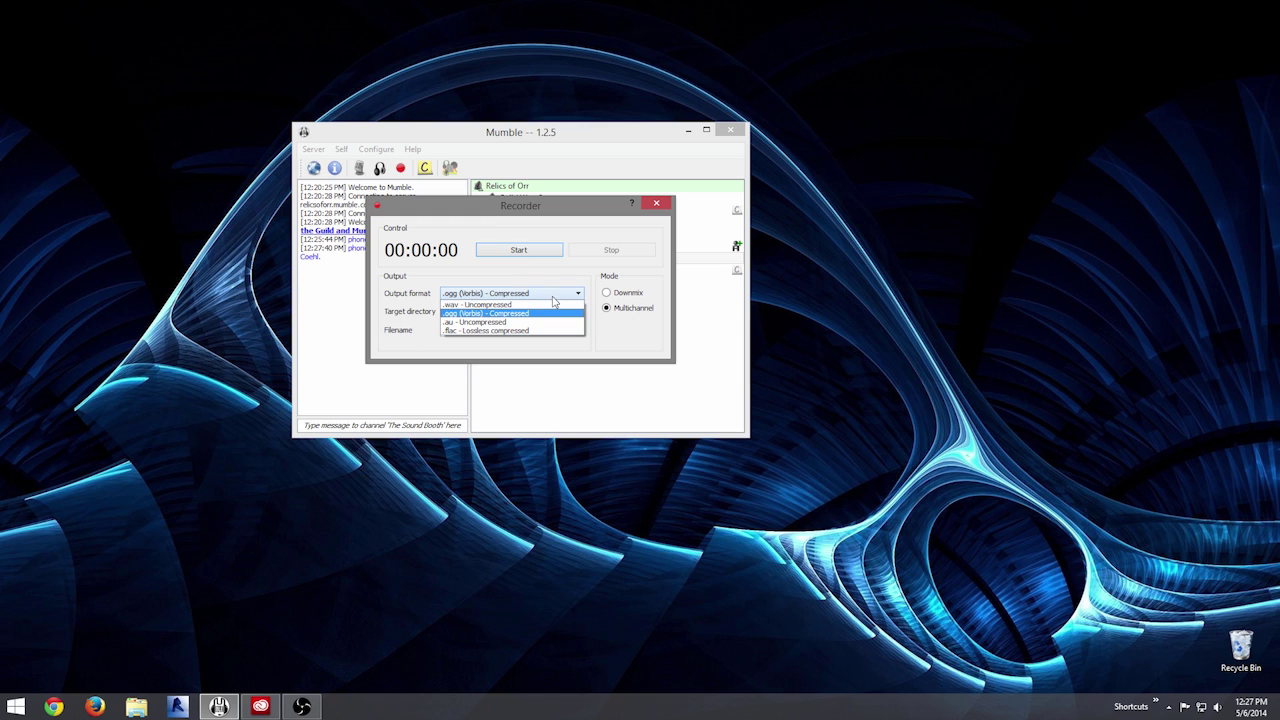
pyautogui.click(499, 222)
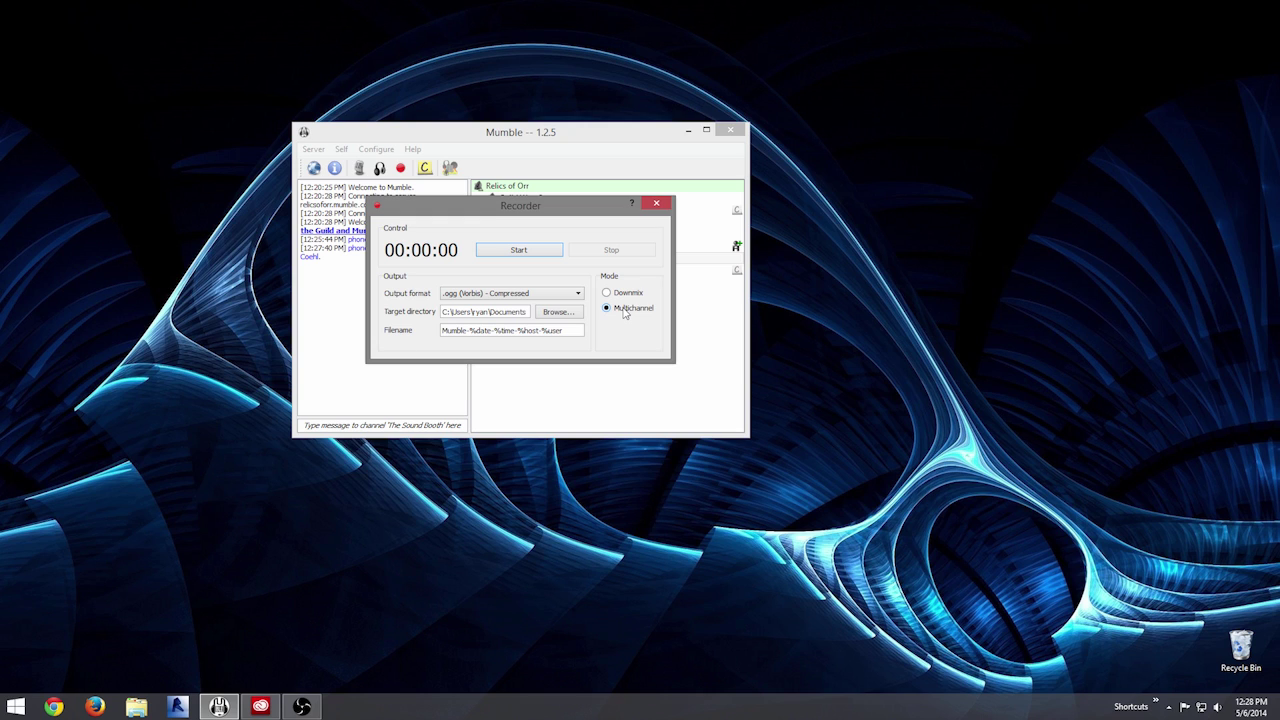
# Record about 19 seconds of the channel conversation in Mumble's Recorder, then stop
pyautogui.click(518, 250)
pyautogui.moveTo(550, 213); pyautogui.dragTo(970, 195)
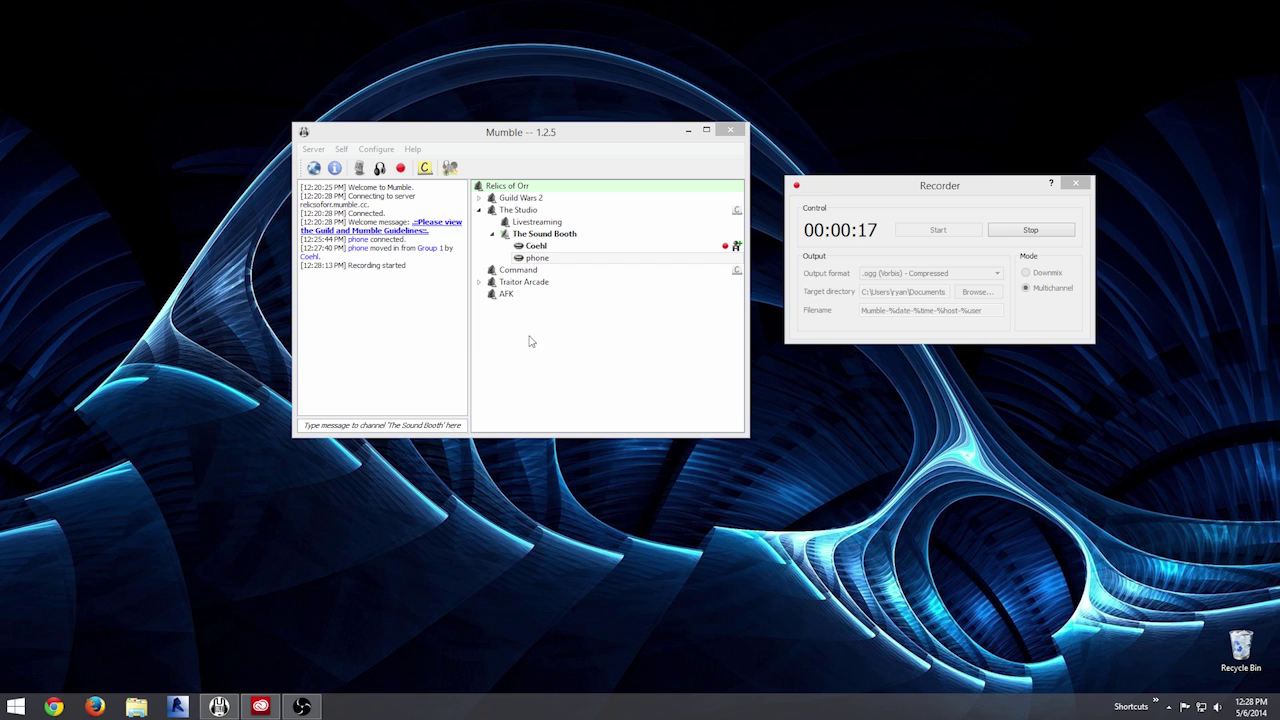
pyautogui.click(1031, 230)
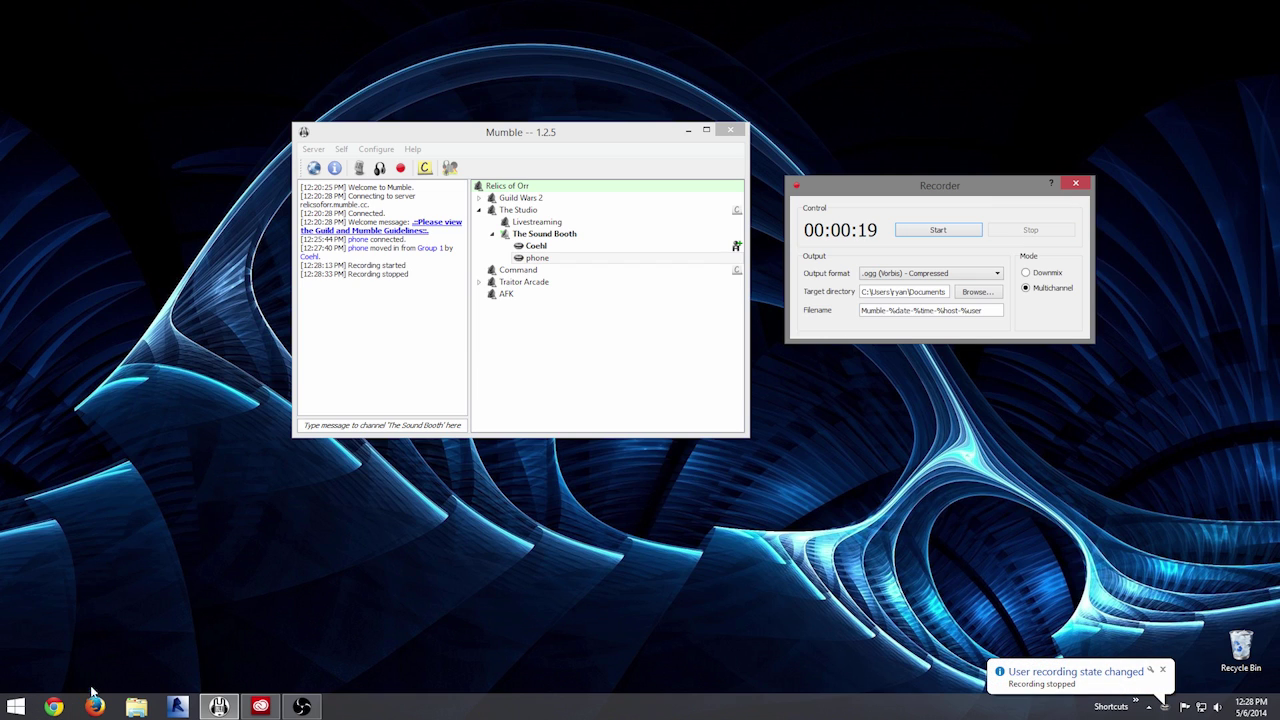
# Browse to D:\Projects\Relics of Orr in File Explorer
pyautogui.click(136, 708)
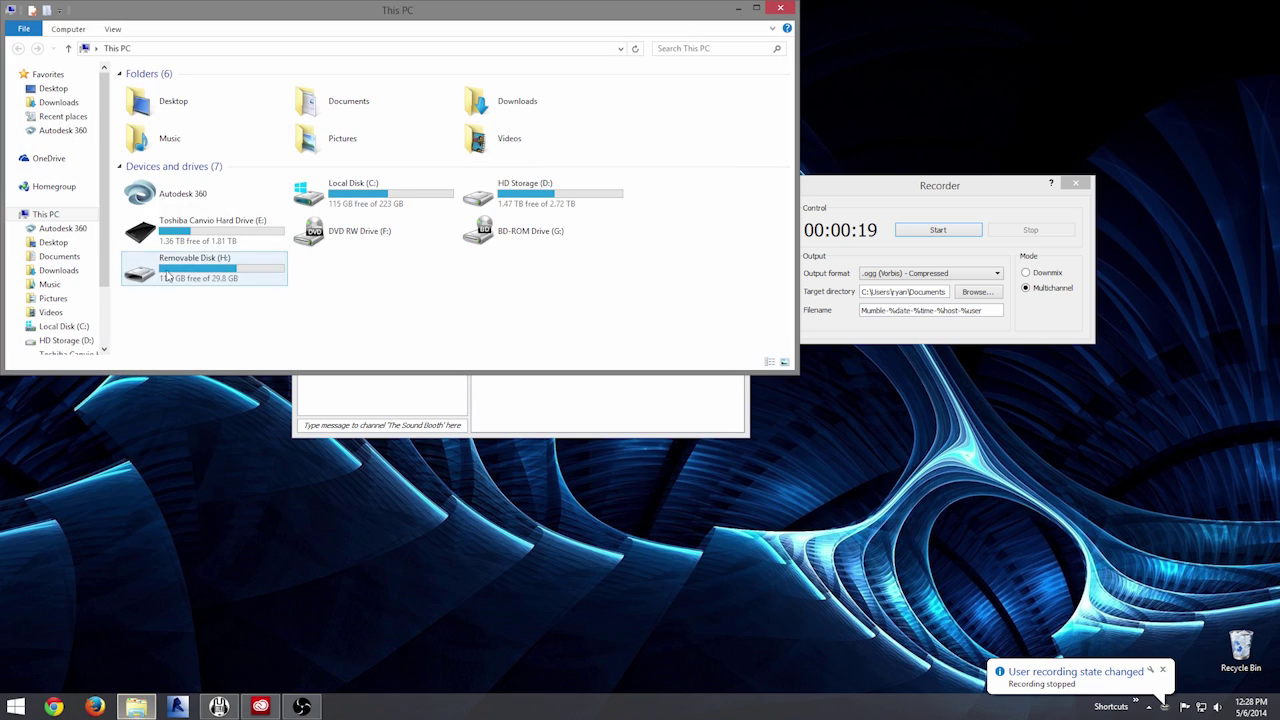
pyautogui.doubleClick(536, 202)
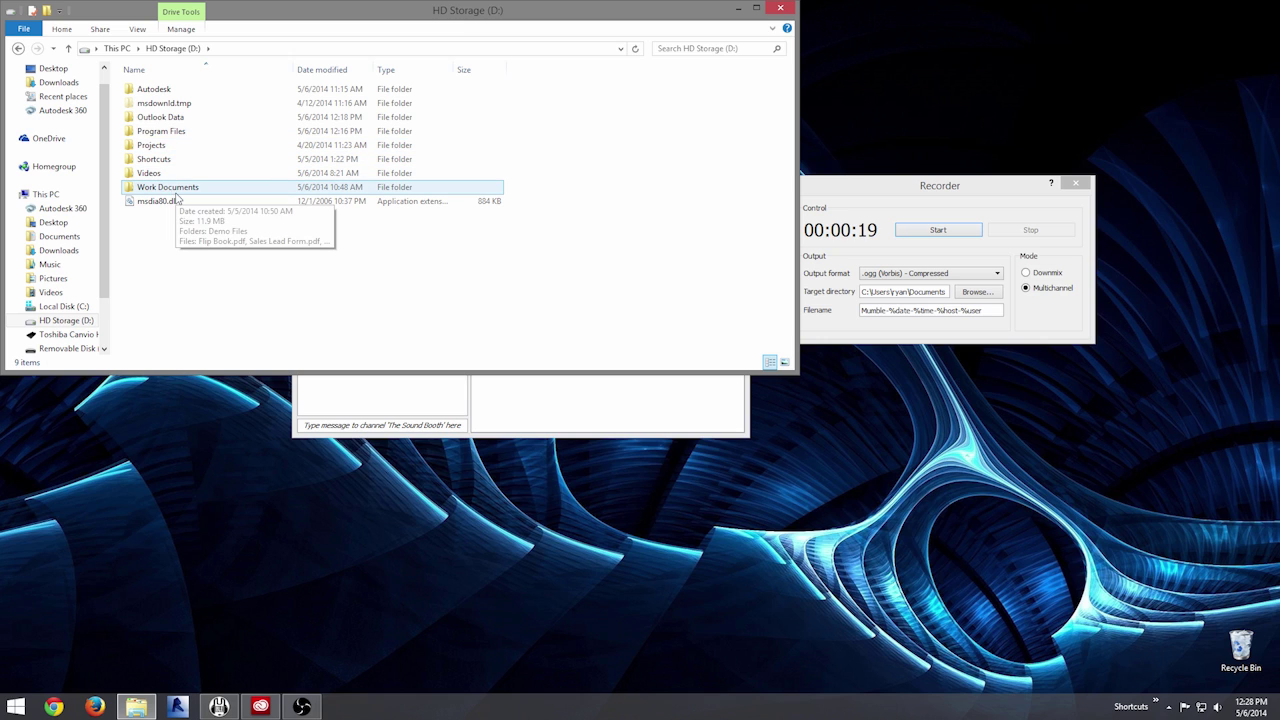
pyautogui.doubleClick(192, 145)
pyautogui.click(201, 91)
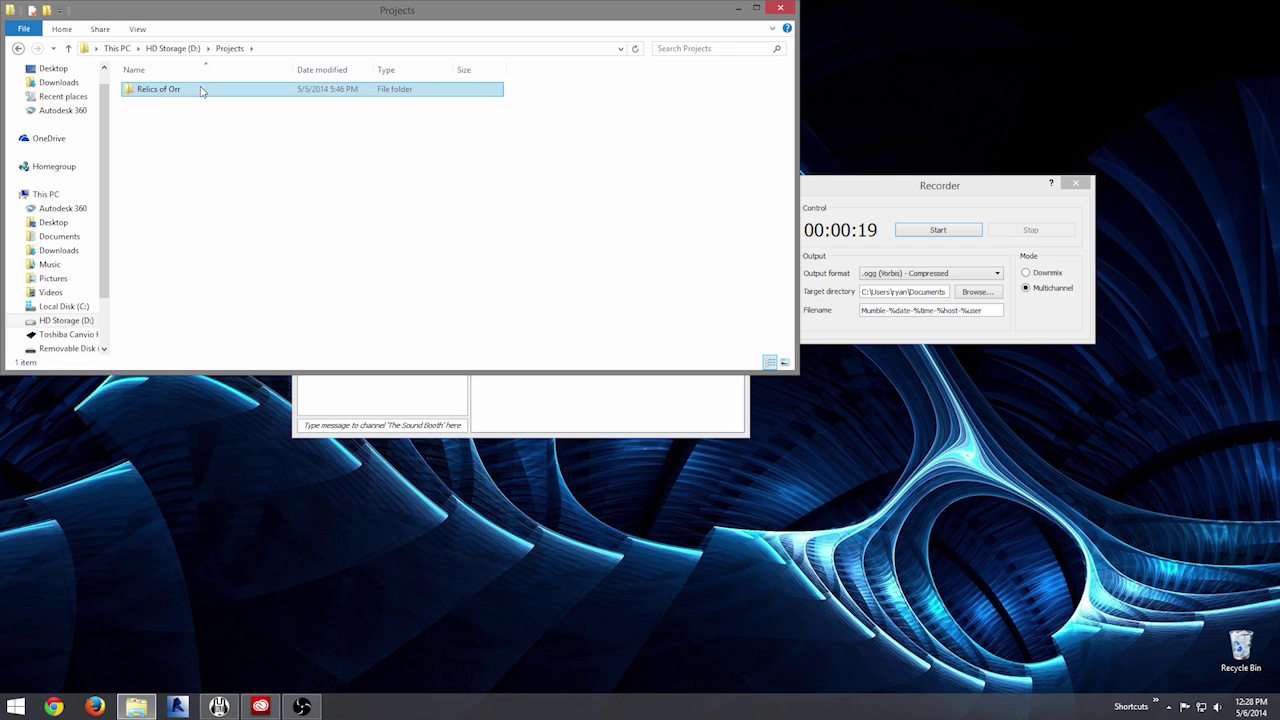
pyautogui.doubleClick(201, 91)
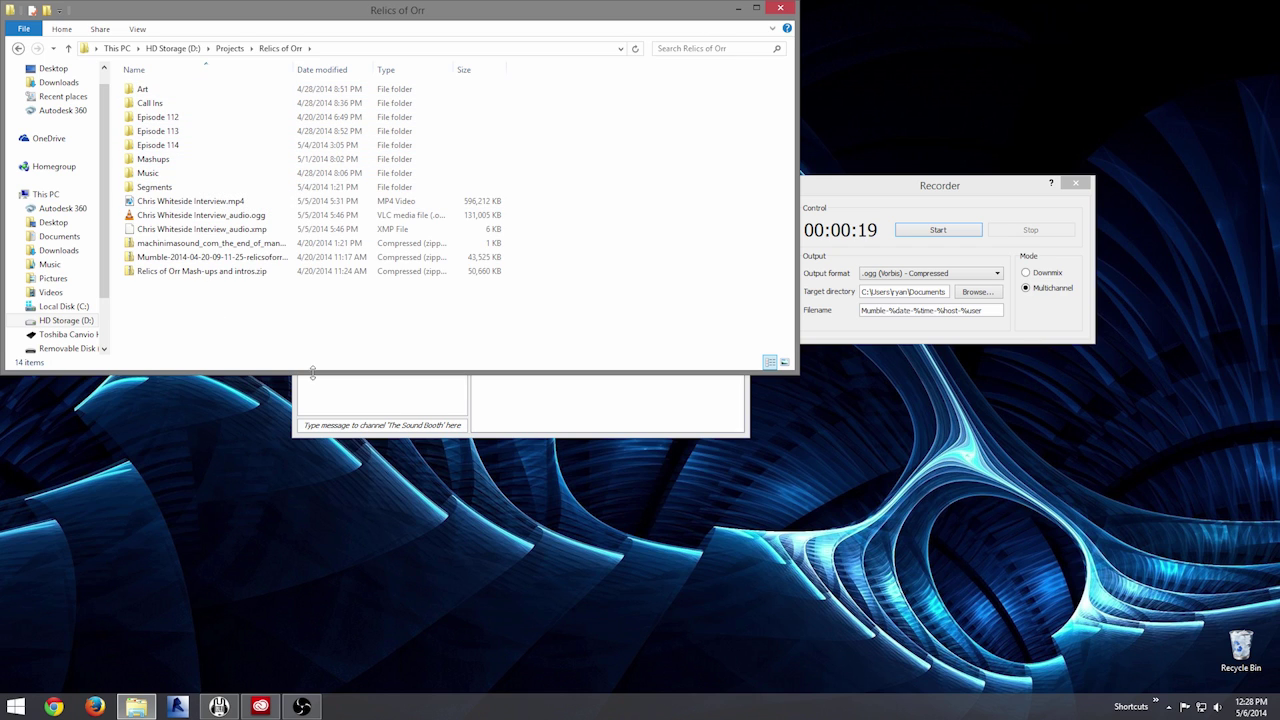
# Check Mumble's recording save folder, then go to the Documents folder
pyautogui.click(415, 410)
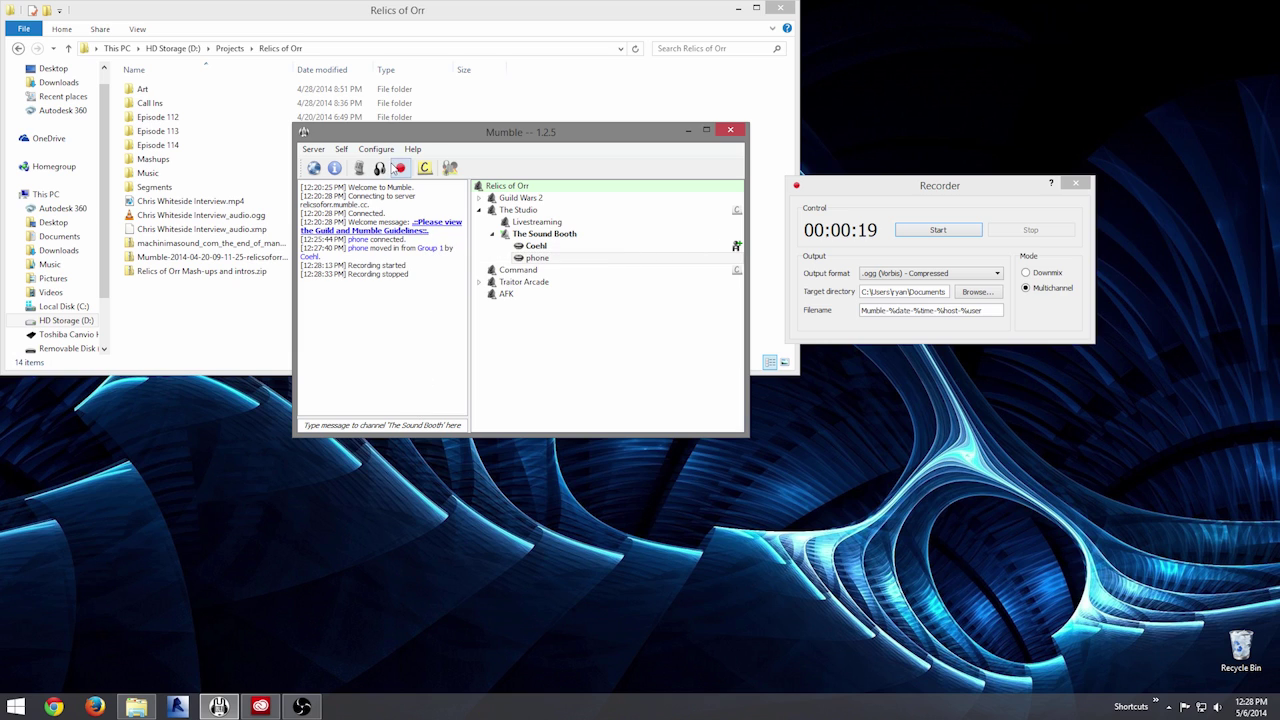
pyautogui.doubleClick(912, 292)
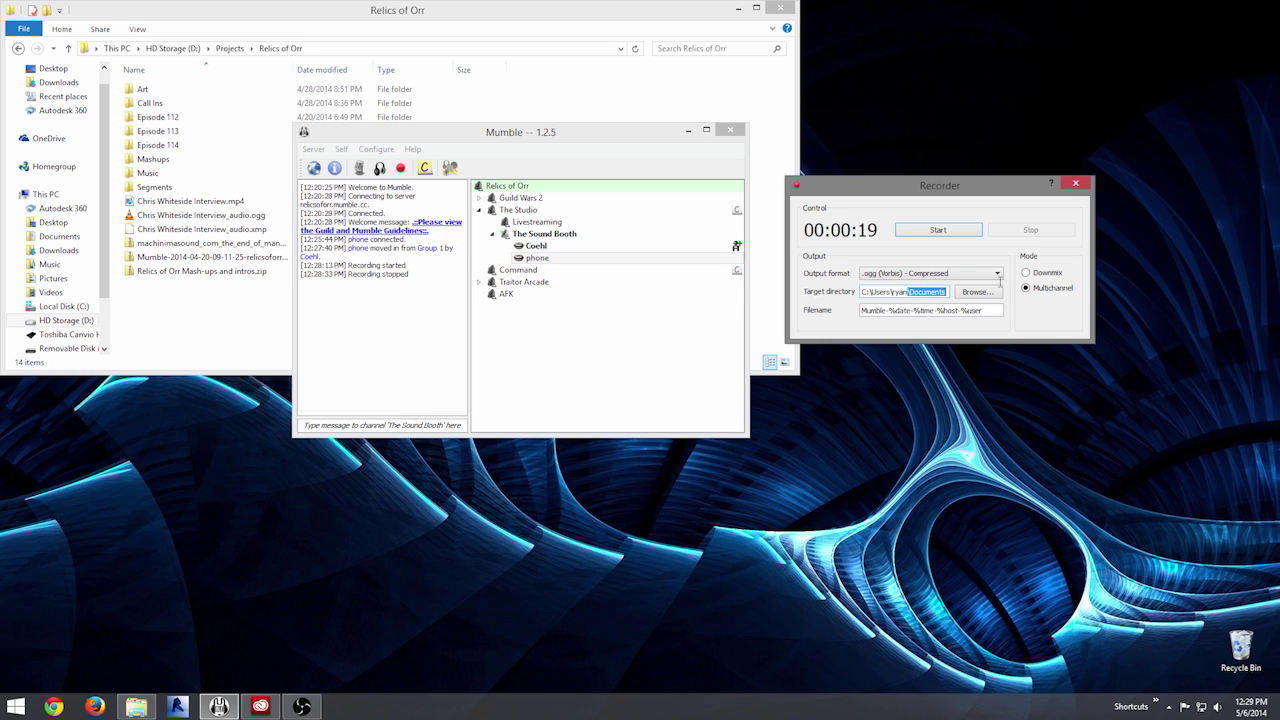
pyautogui.click(135, 707)
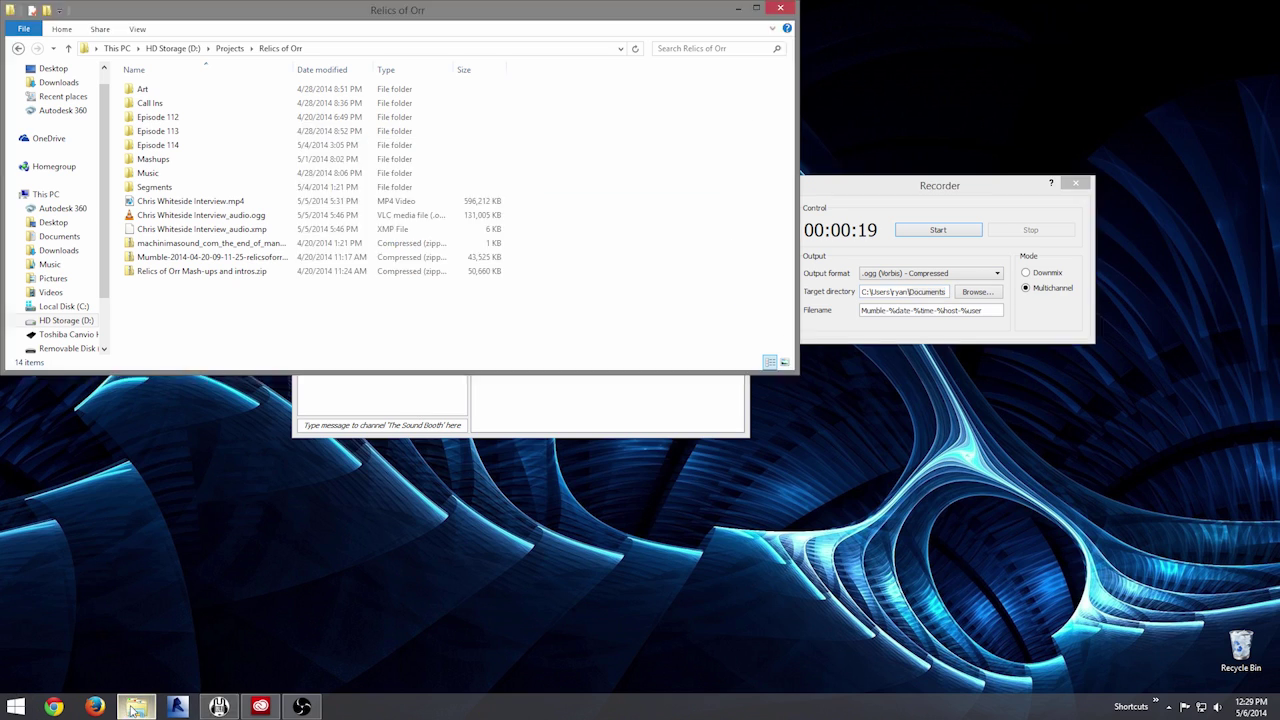
pyautogui.click(56, 306)
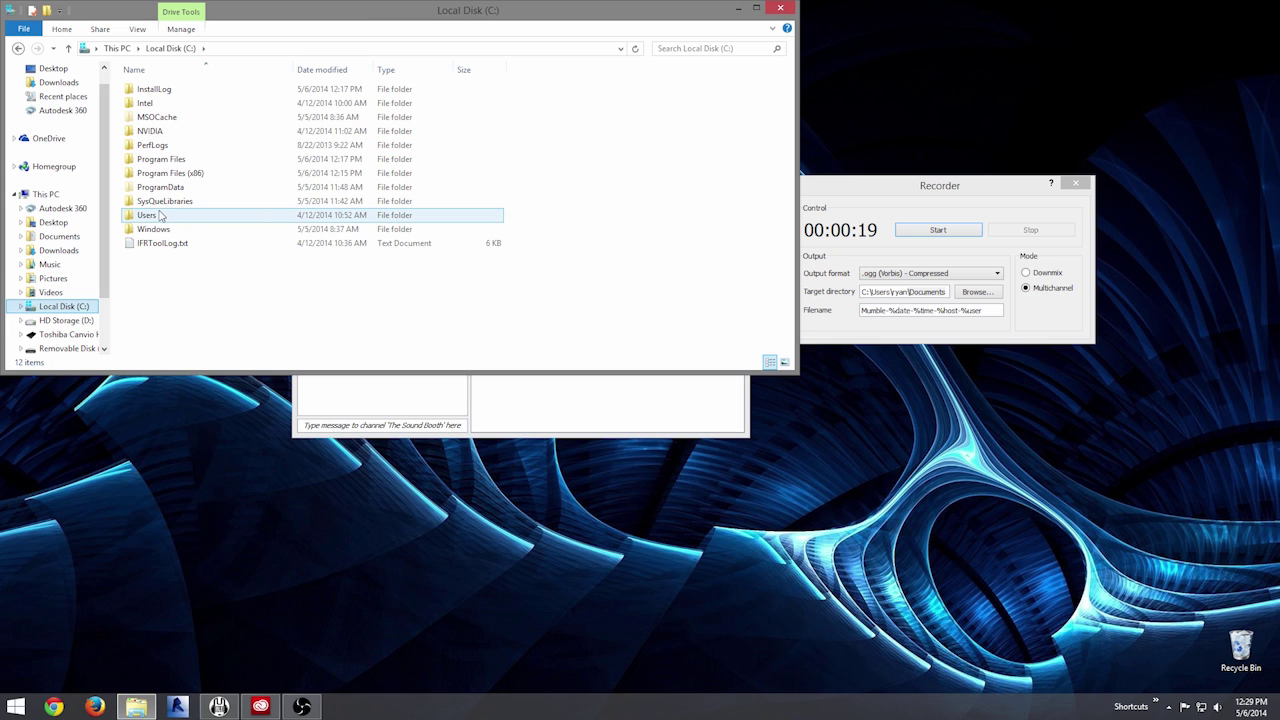
pyautogui.scroll(1, 67, 100)
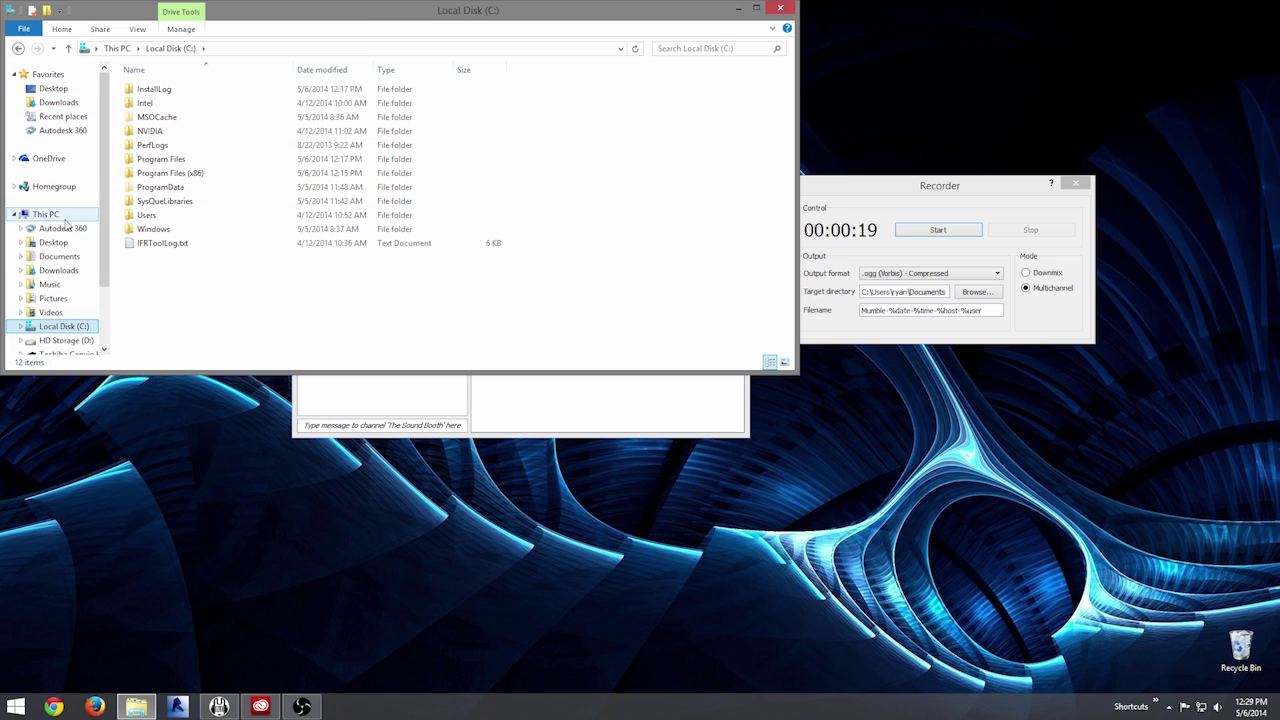
pyautogui.click(59, 256)
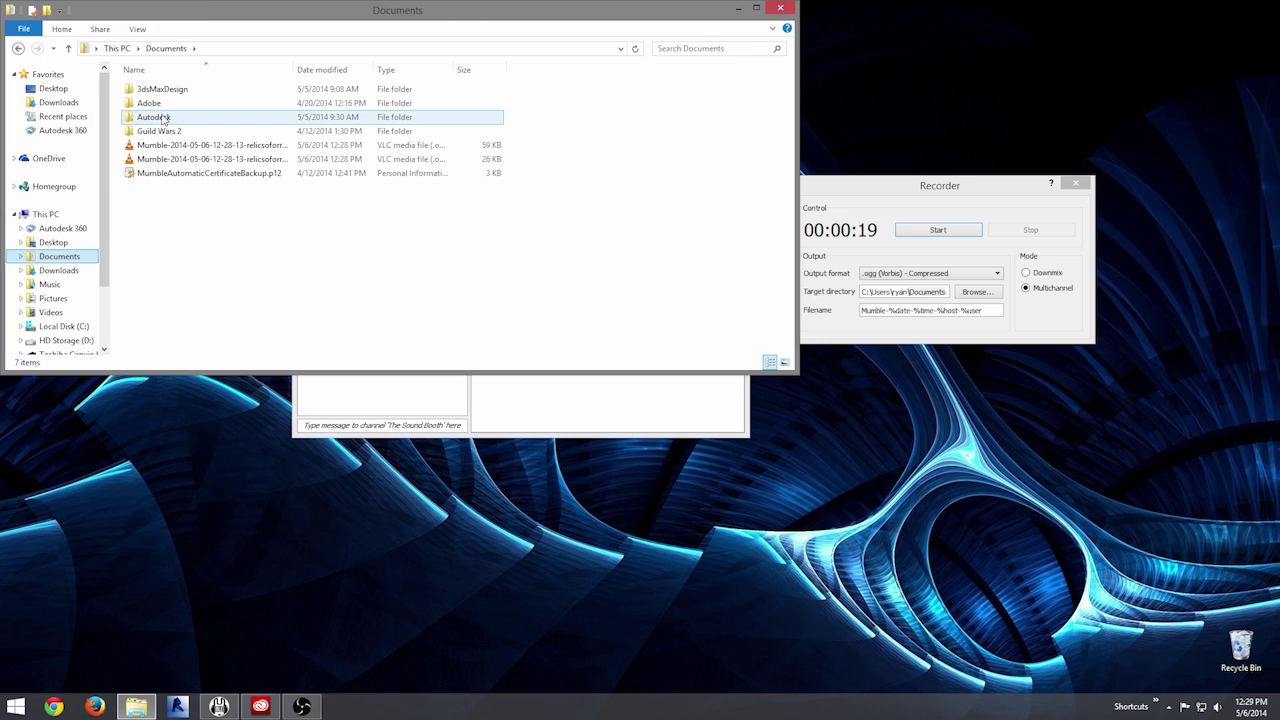
# Play both Mumble recordings in VLC one after another, closing the player after each
pyautogui.click(197, 147)
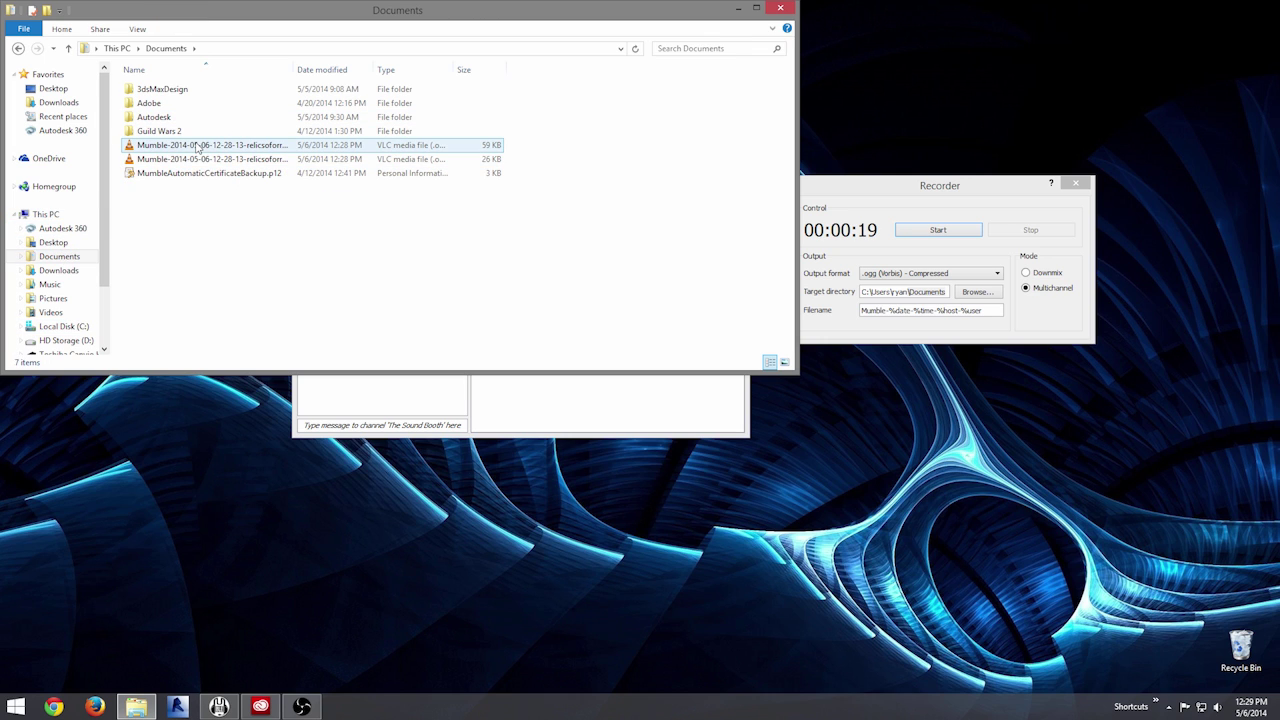
pyautogui.doubleClick(184, 150)
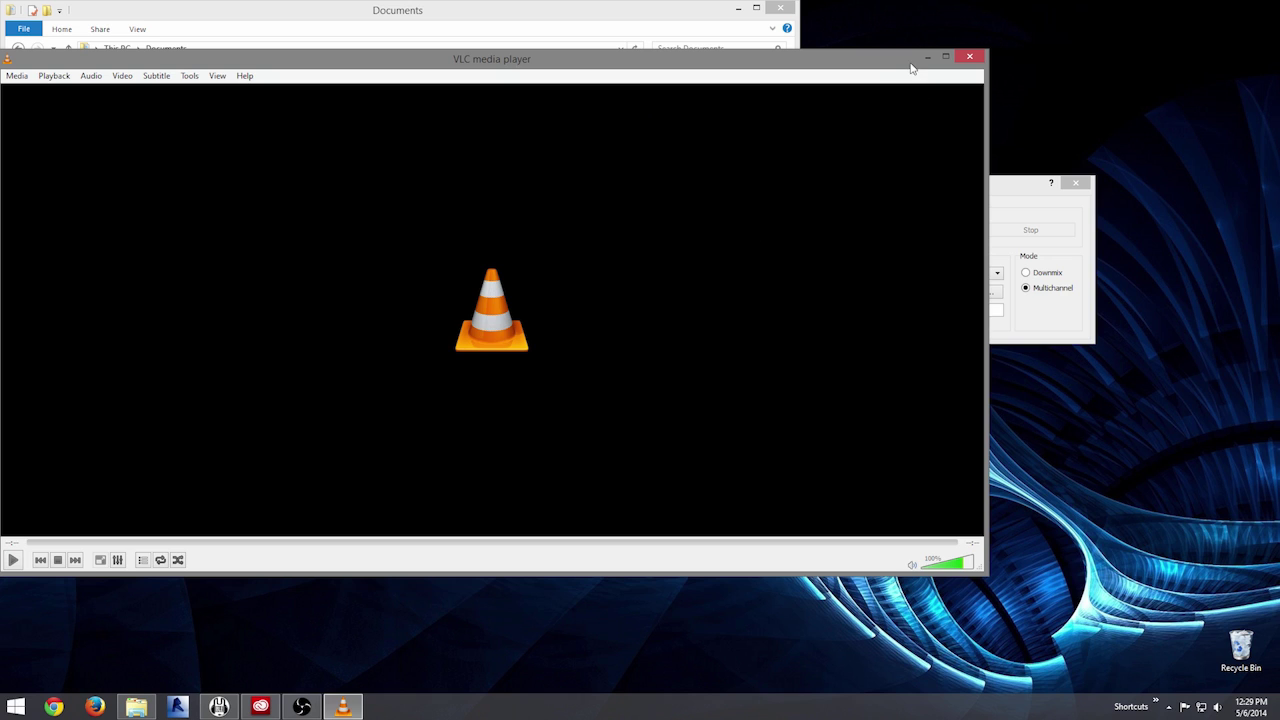
pyautogui.moveTo(891, 65); pyautogui.dragTo(908, 68)
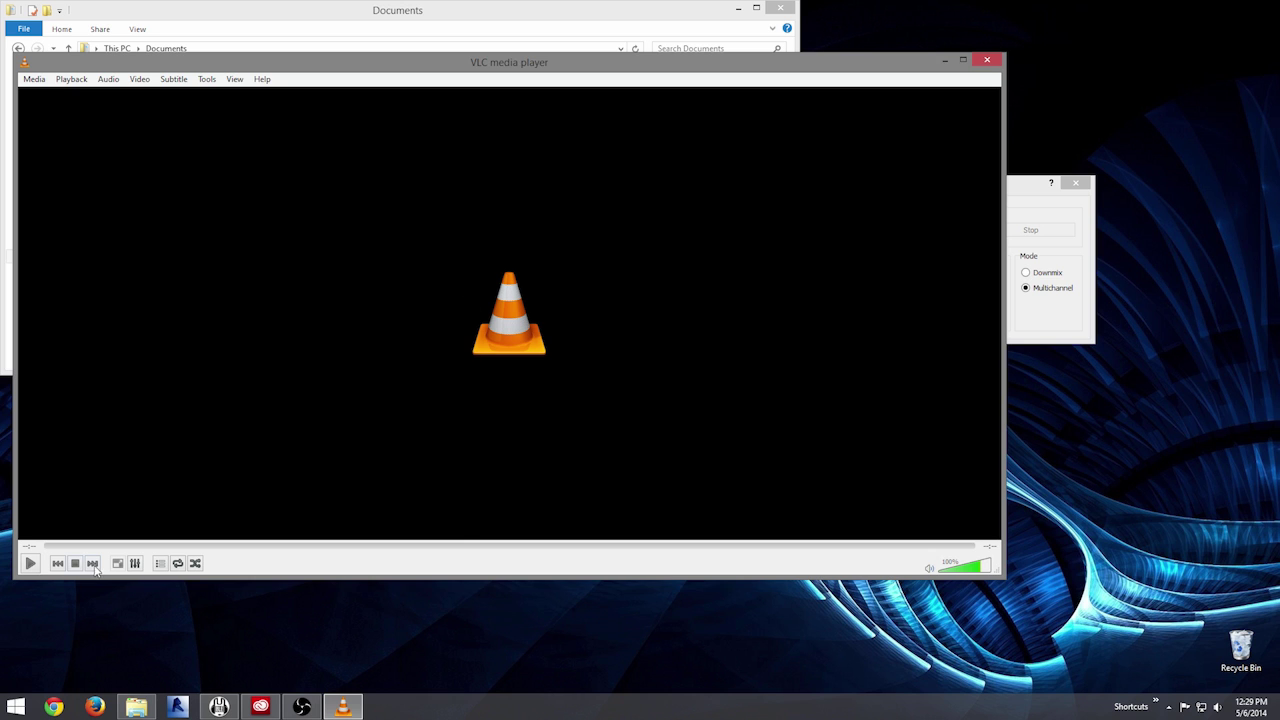
pyautogui.click(986, 62)
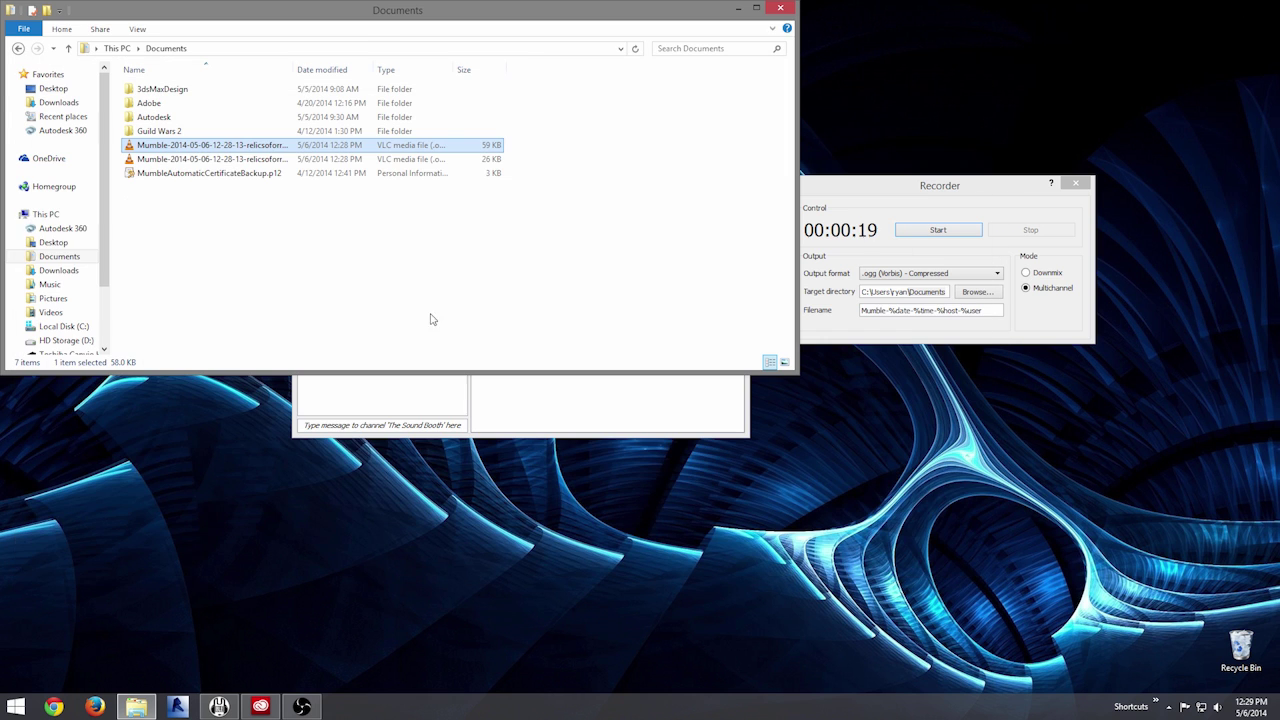
pyautogui.doubleClick(178, 160)
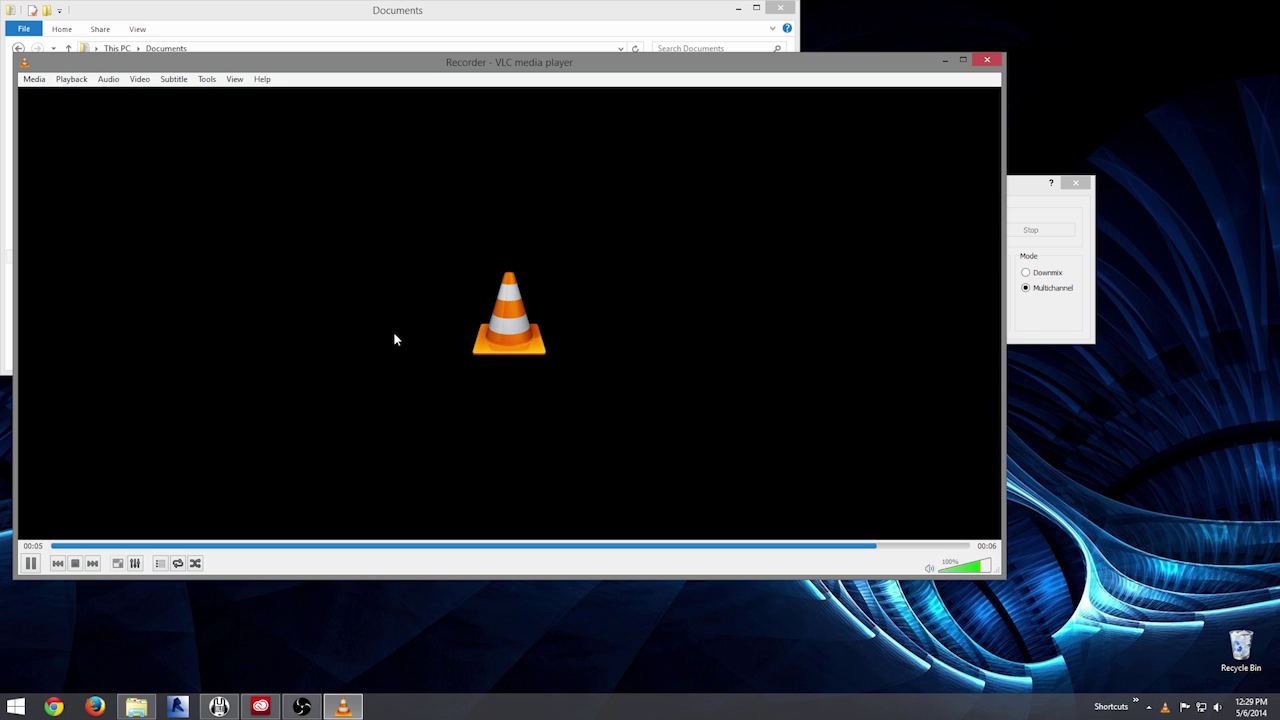
pyautogui.click(980, 62)
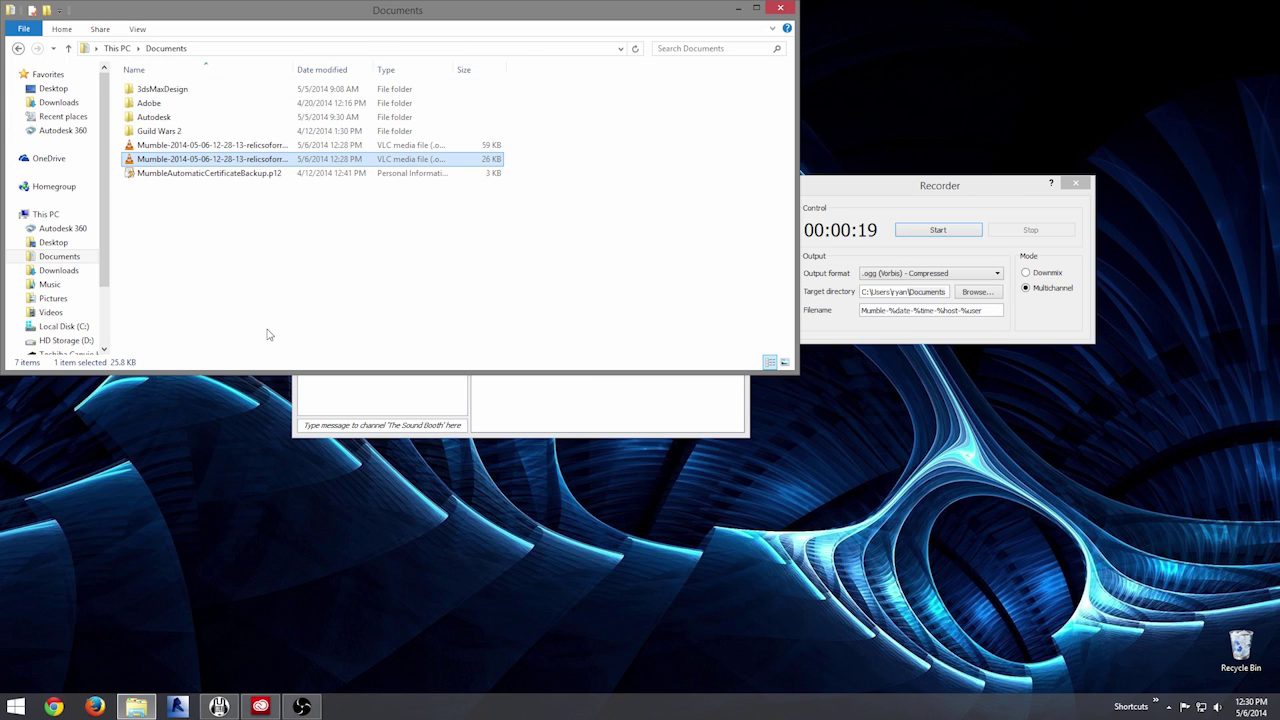
# Launch Adobe Audition CC from the taskbar Shortcuts toolbar
pyautogui.click(208, 292)
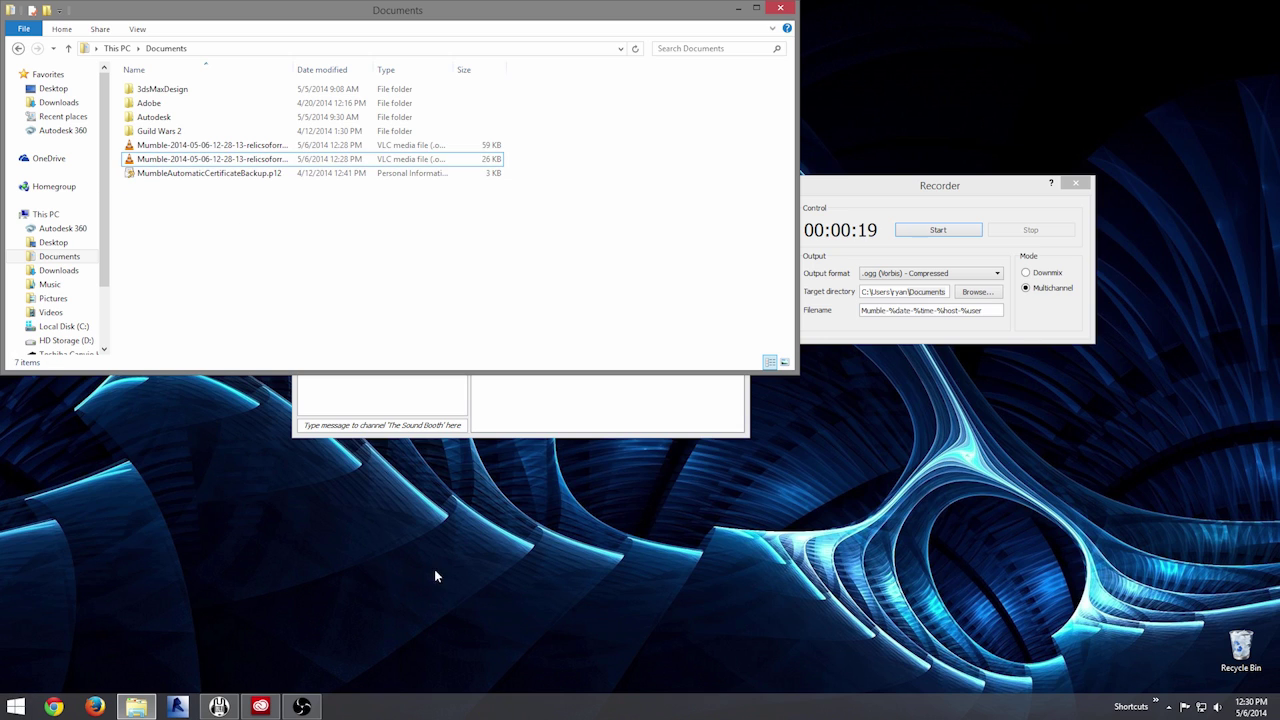
pyautogui.click(1156, 702)
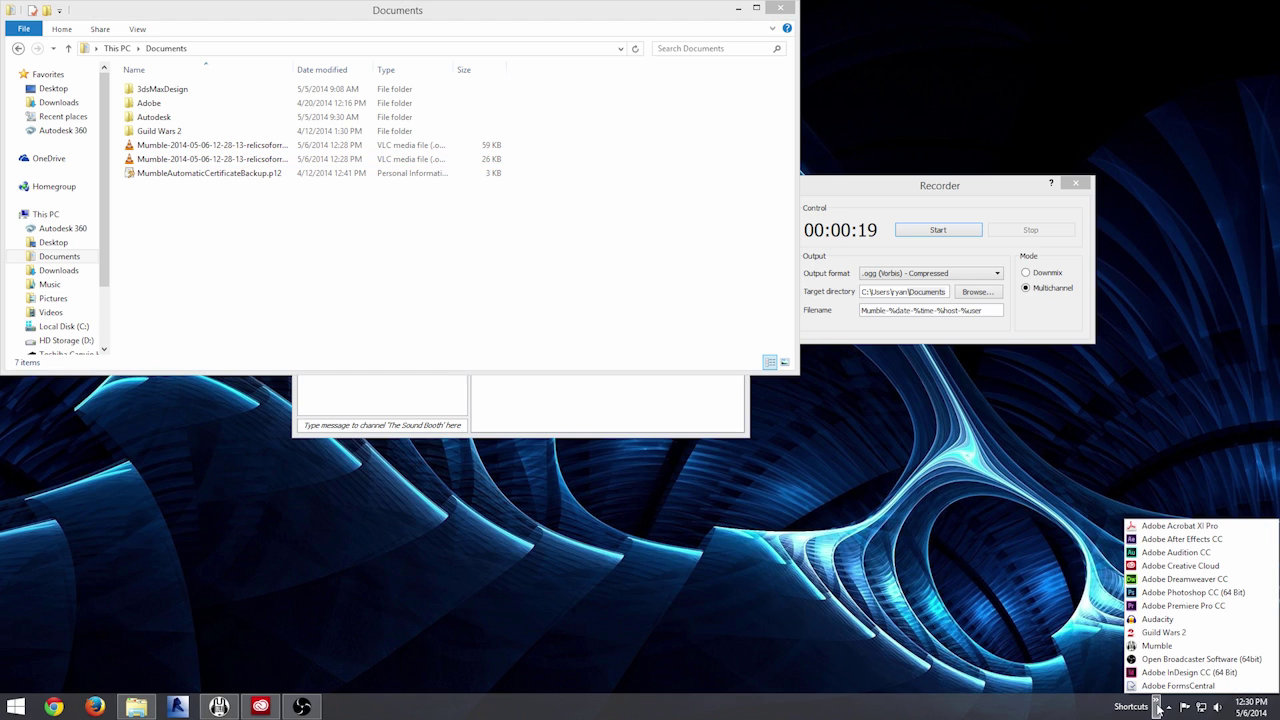
pyautogui.click(1178, 553)
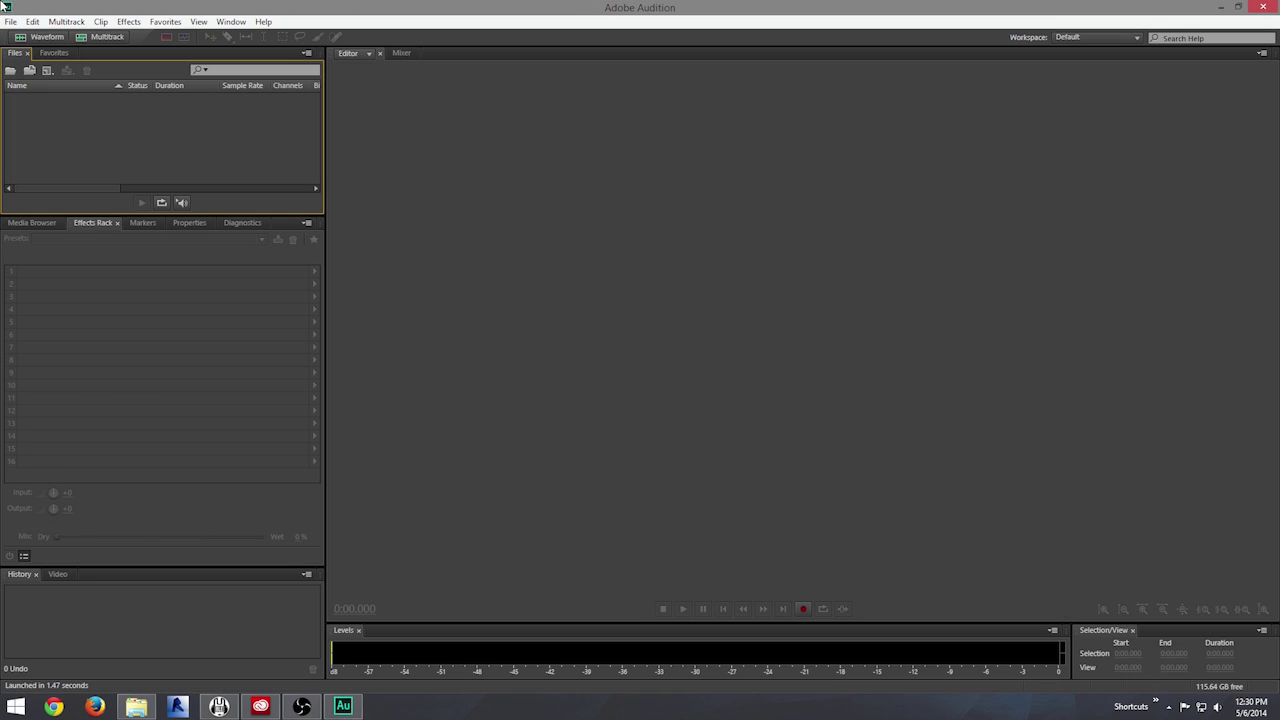
pyautogui.click(10, 21)
pyautogui.click(35, 52)
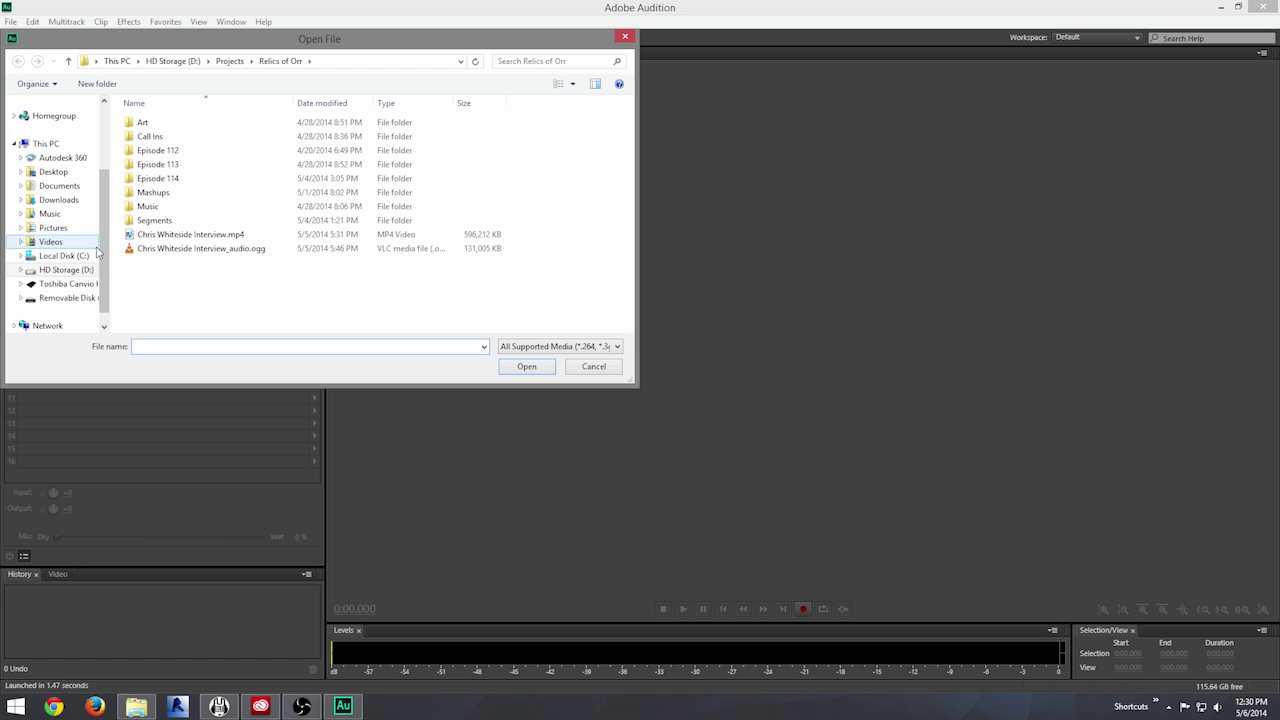
pyautogui.click(62, 187)
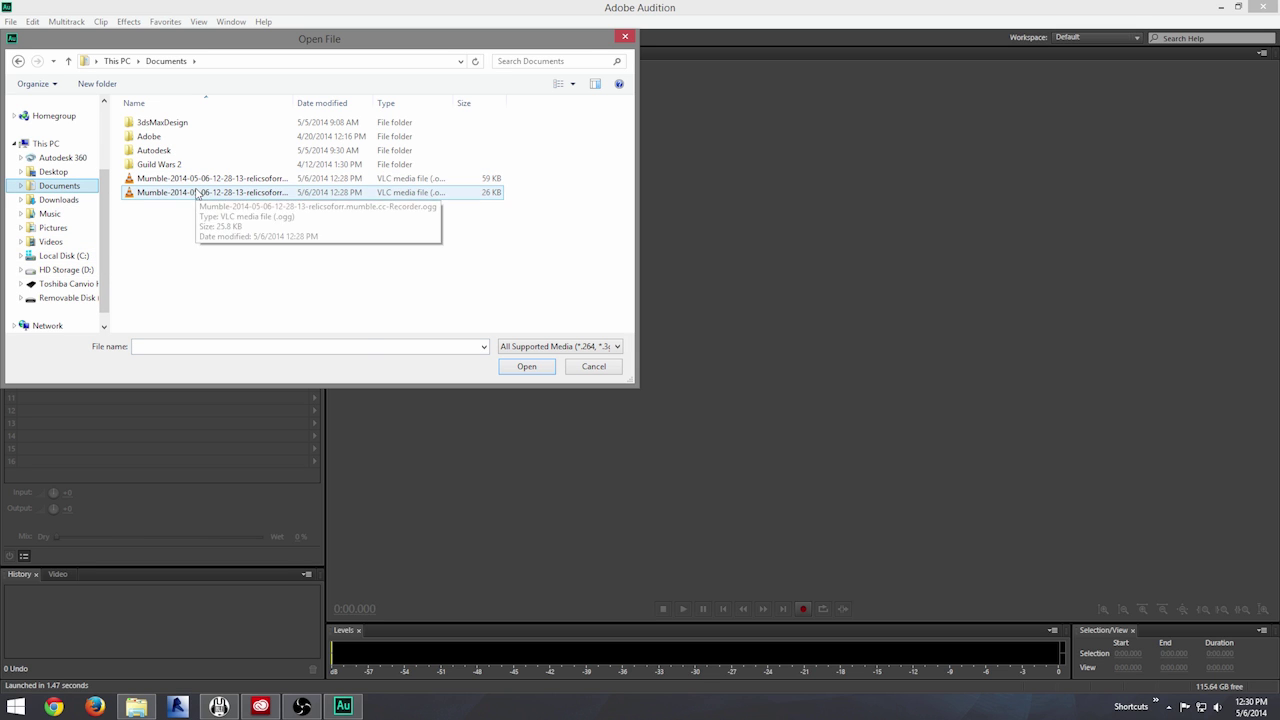
pyautogui.click(200, 191)
pyautogui.click(518, 368)
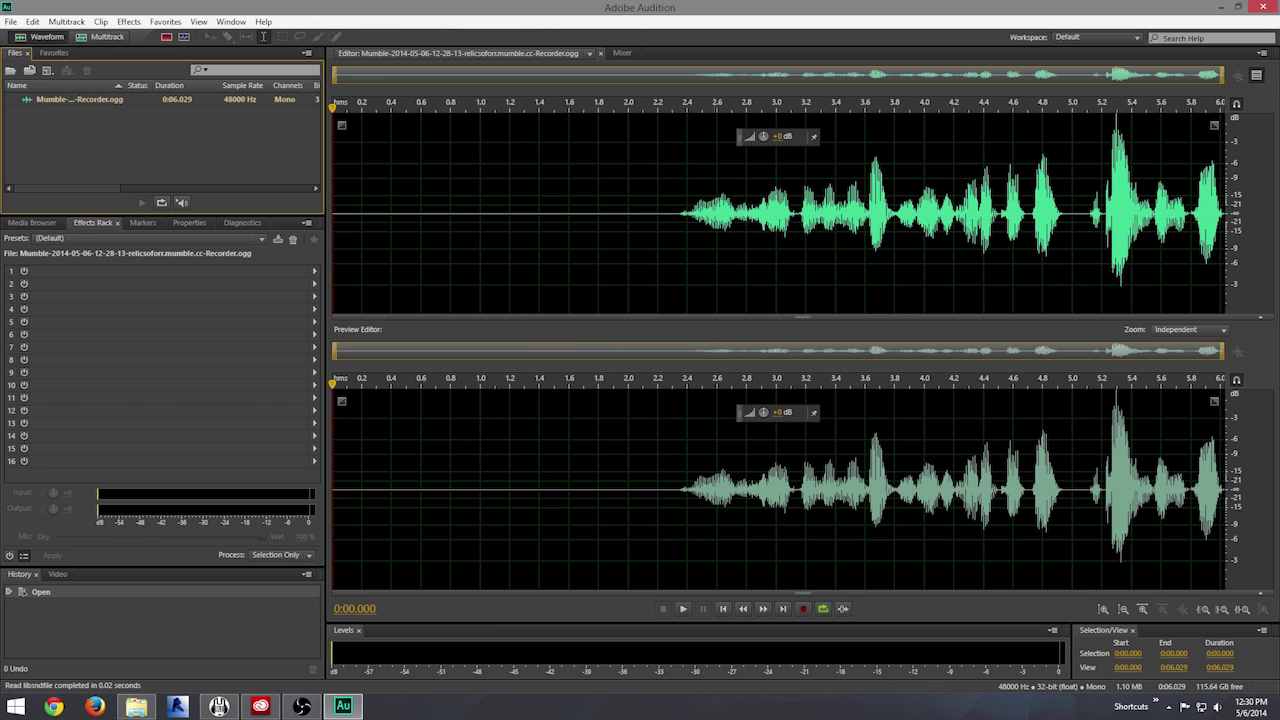
pyautogui.doubleClick(713, 241)
# Select the entire waveform and load the Podcast Voice rack preset, accepting the CPU warning
pyautogui.click(642, 241)
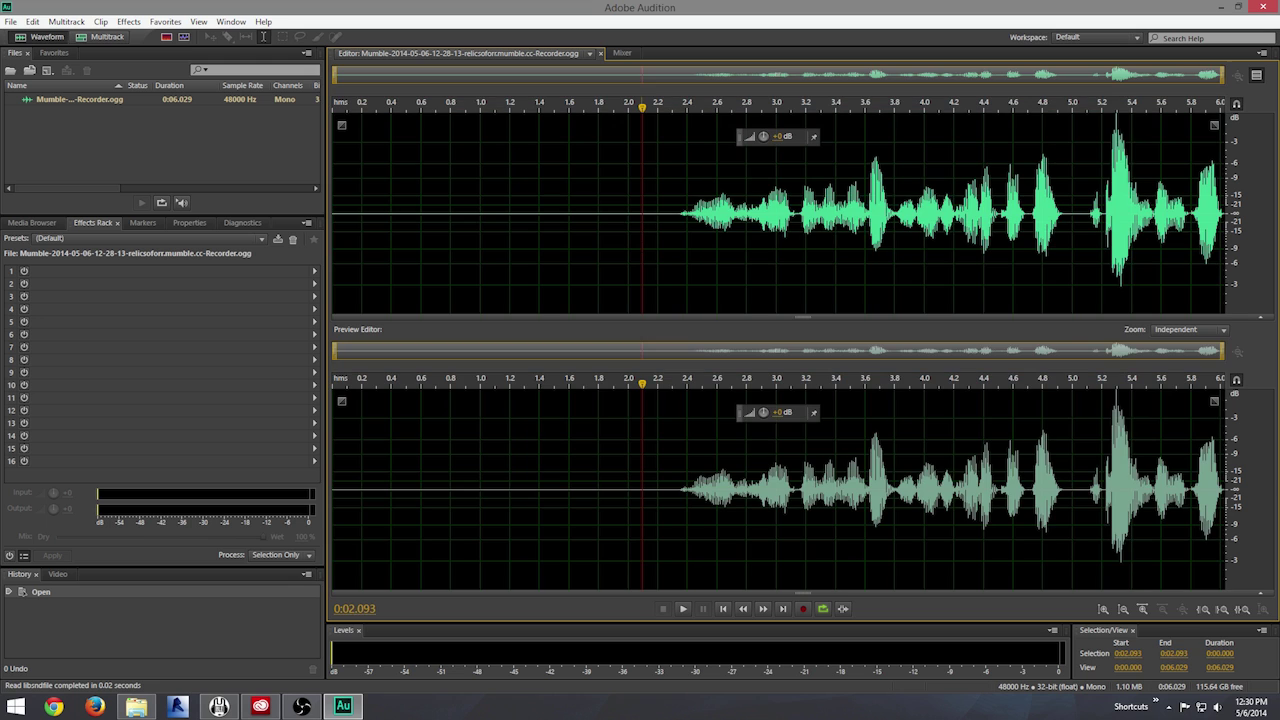
pyautogui.hotkey('ctrl', 'a')
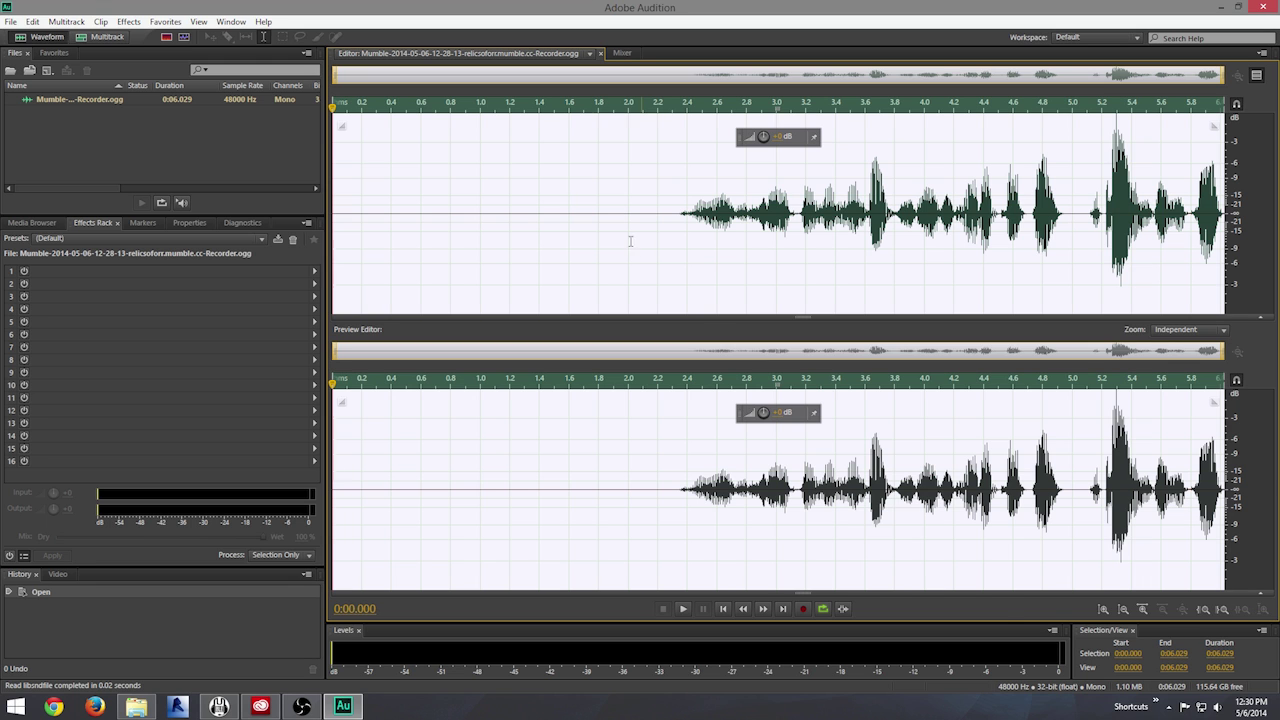
pyautogui.click(128, 21)
pyautogui.click(106, 6)
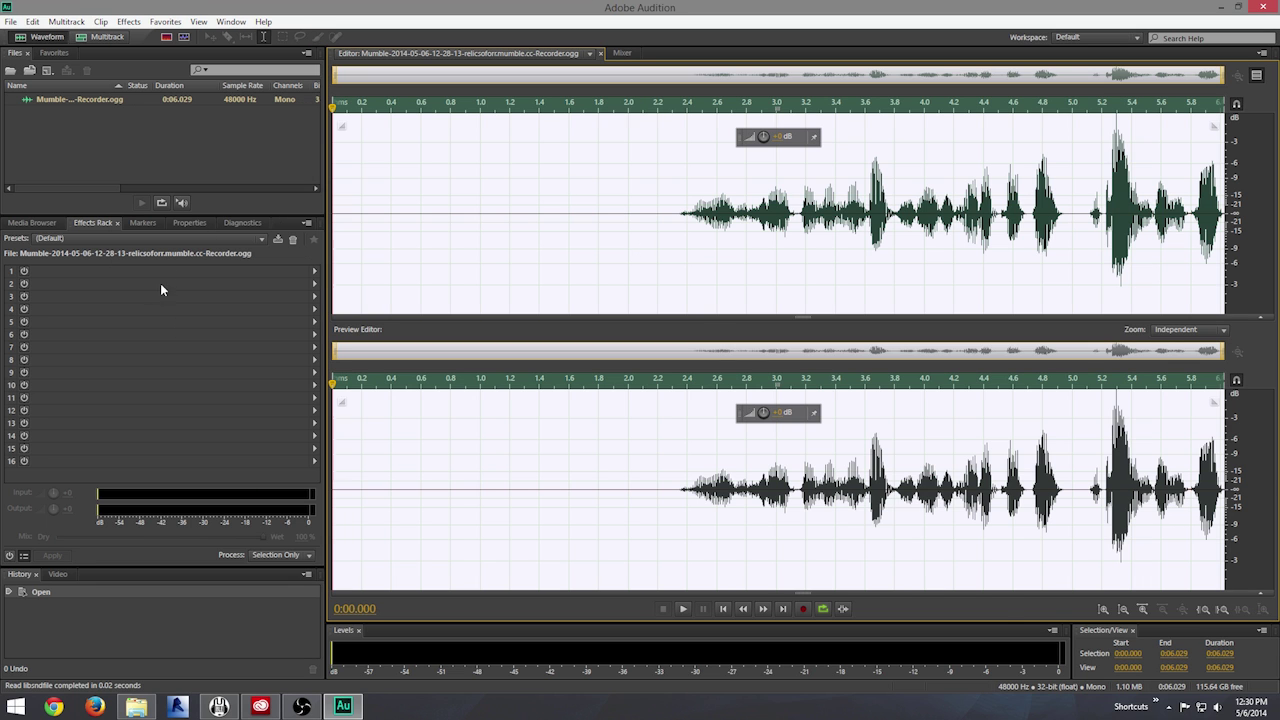
pyautogui.click(245, 241)
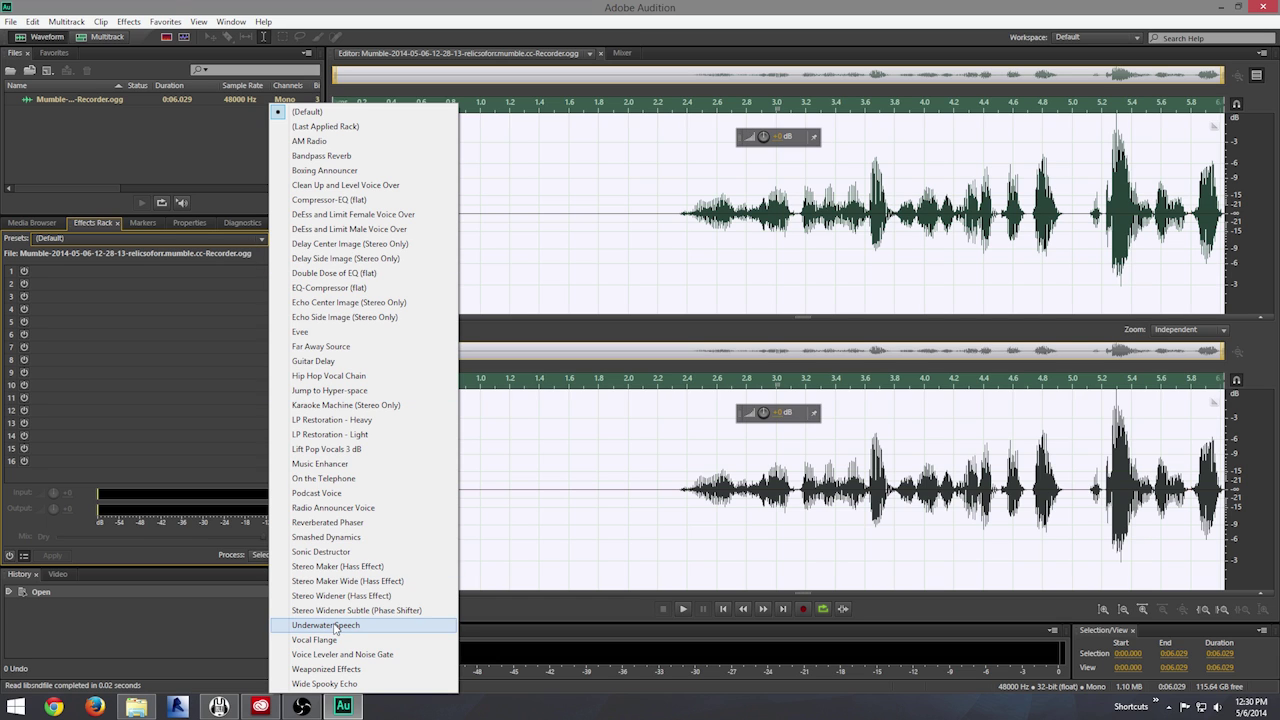
pyautogui.click(318, 493)
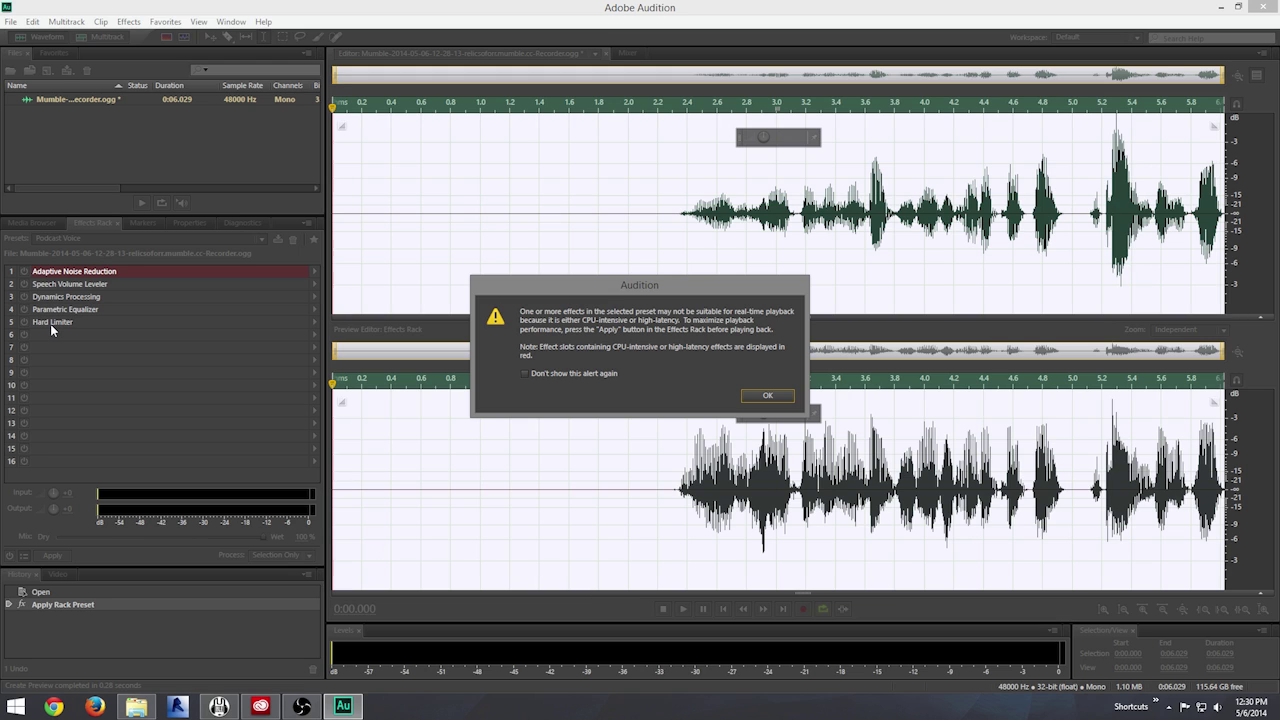
pyautogui.click(767, 395)
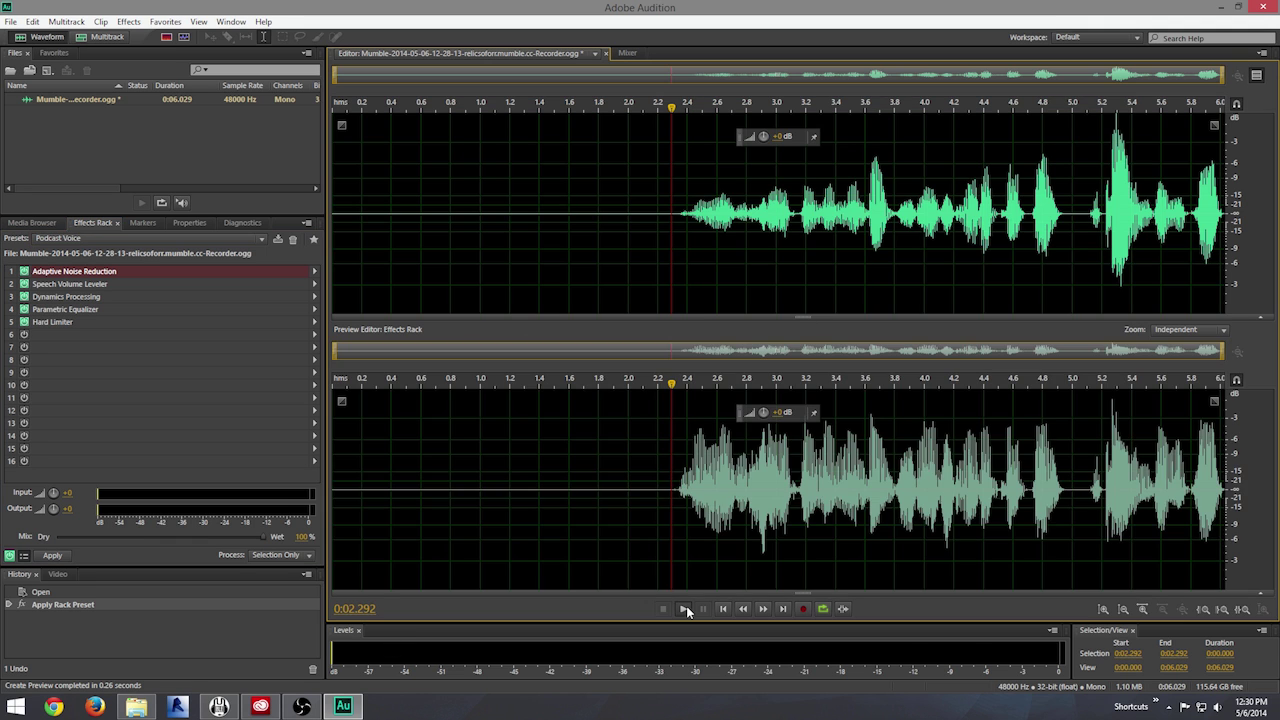
# Play the Podcast Voice preview, stop at 0:05.240, and reopen the rack presets list
pyautogui.click(684, 608)
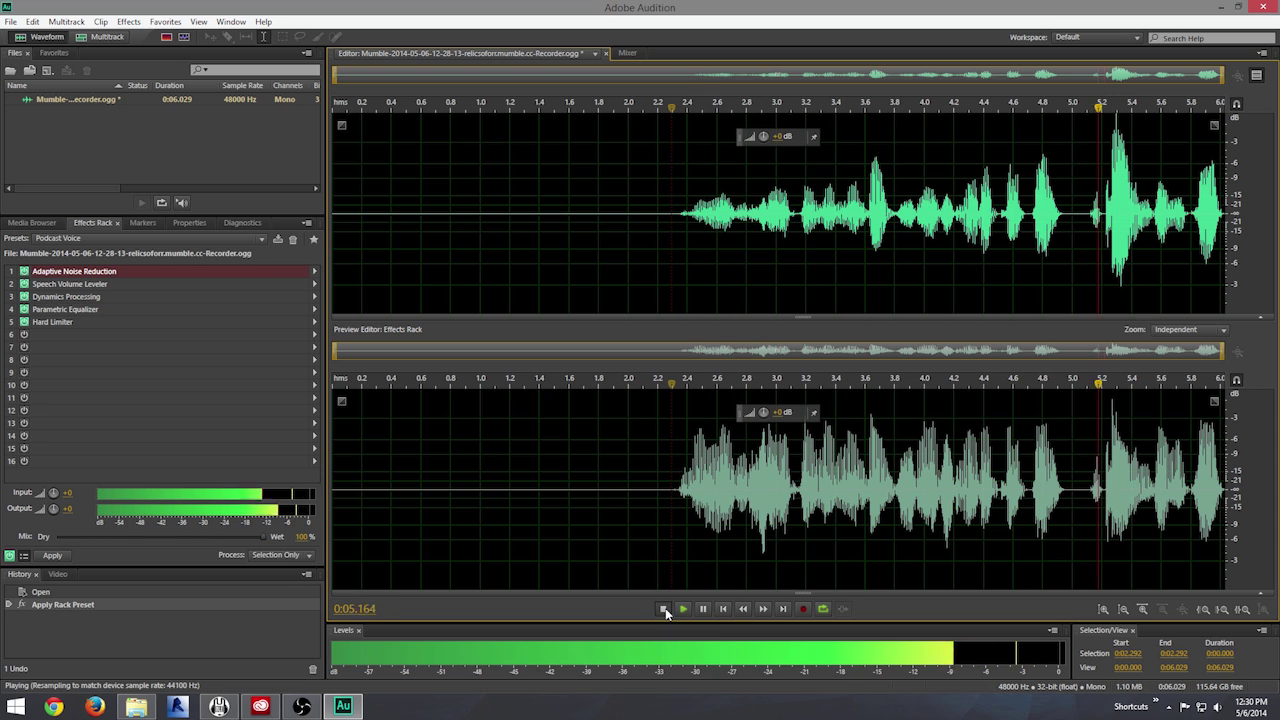
pyautogui.click(664, 609)
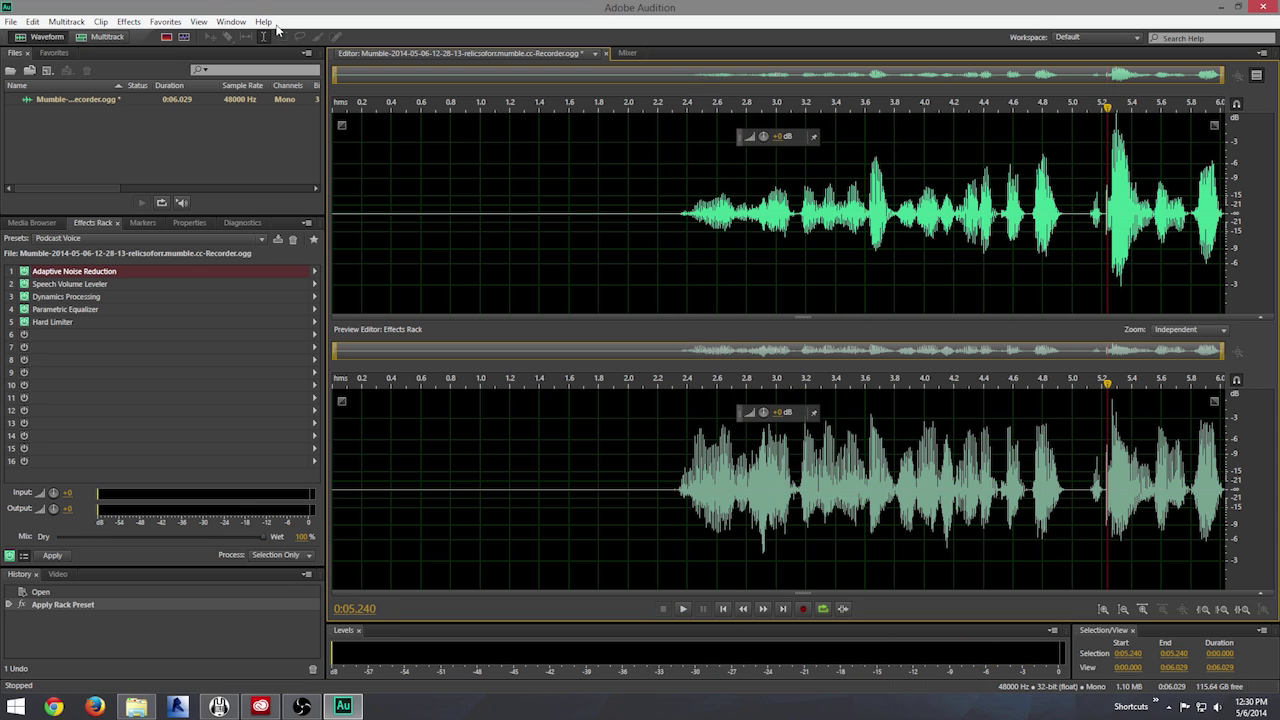
pyautogui.click(171, 242)
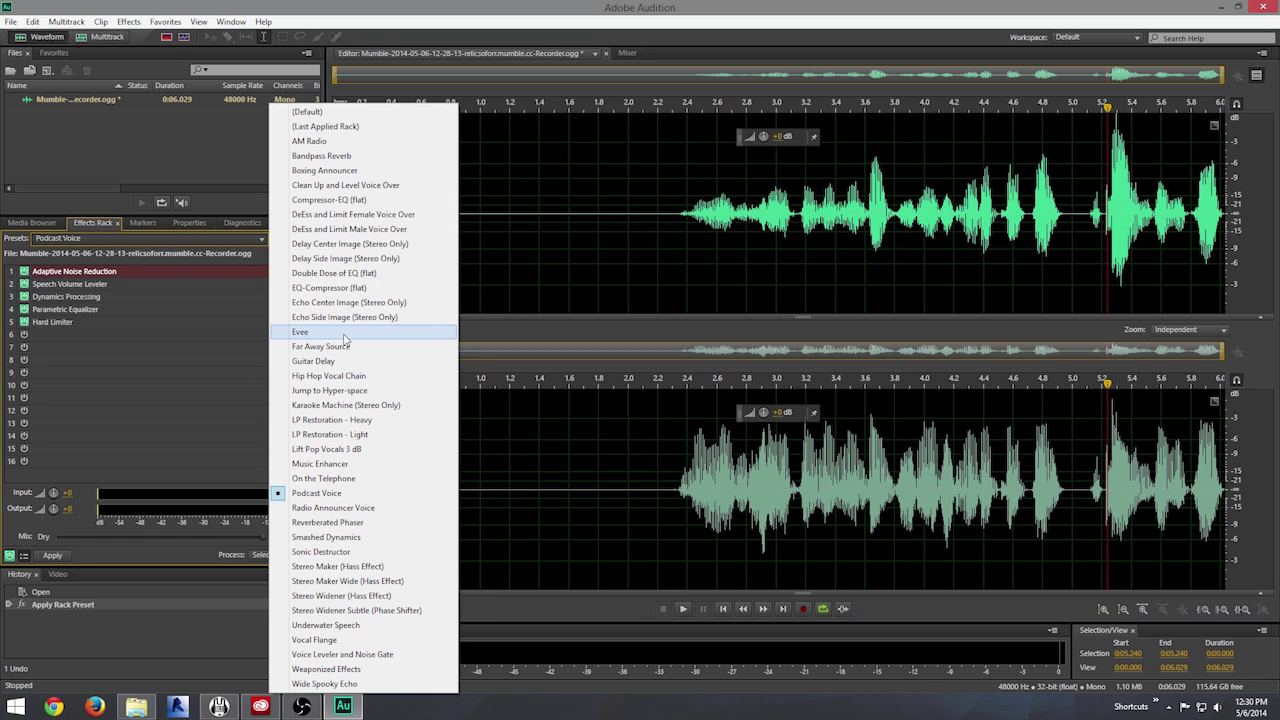
# Switch the rack to the Evee preset, play it from 0:02.319, and hide the Preview Editor
pyautogui.click(344, 333)
pyautogui.click(675, 250)
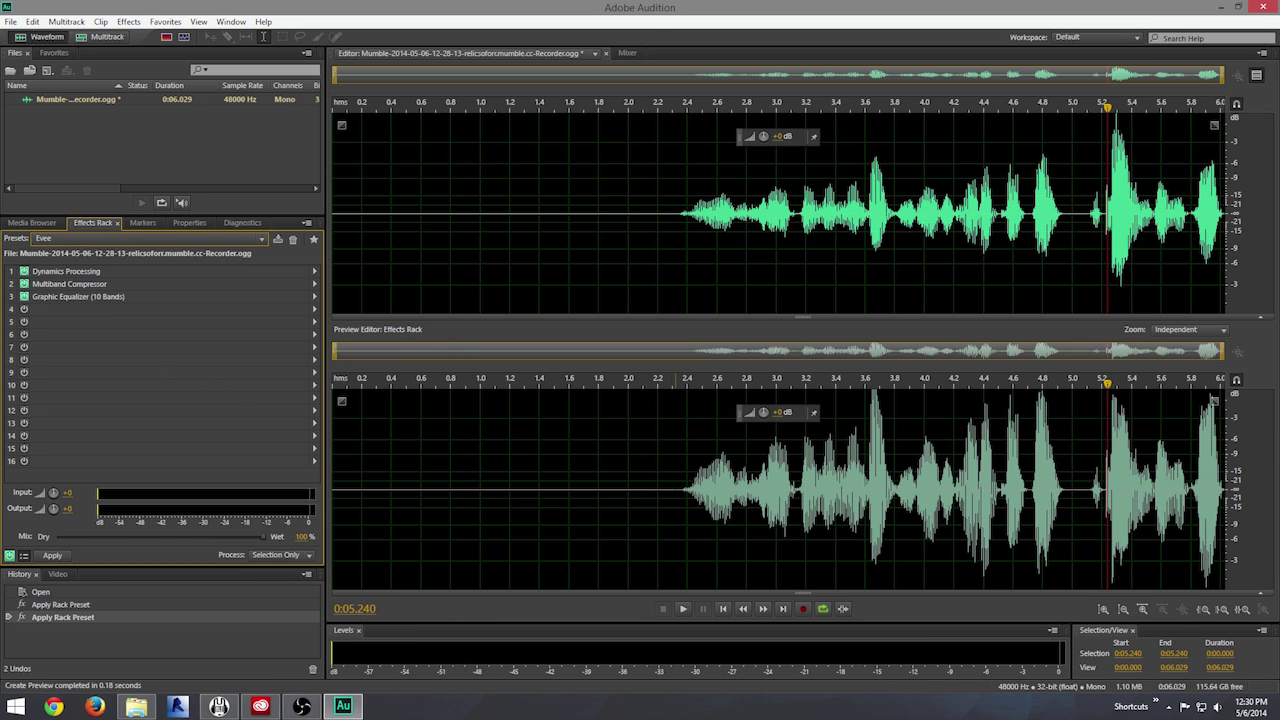
pyautogui.click(684, 609)
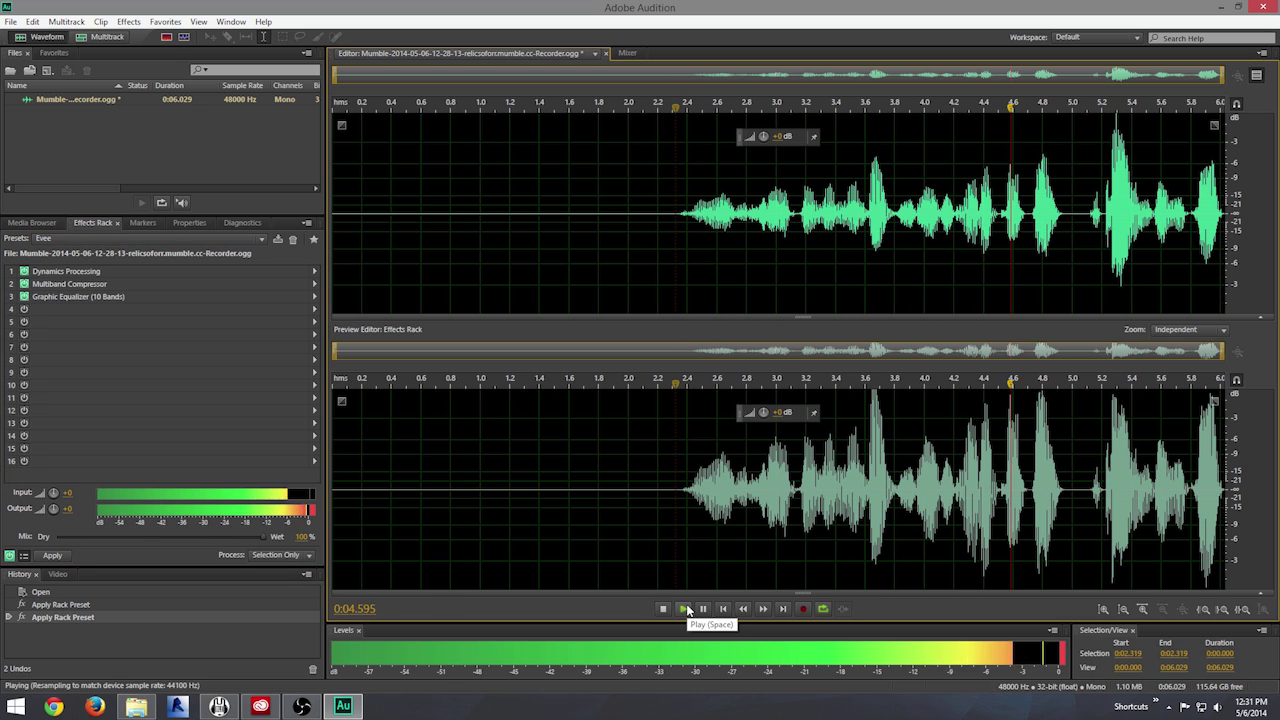
pyautogui.click(1257, 75)
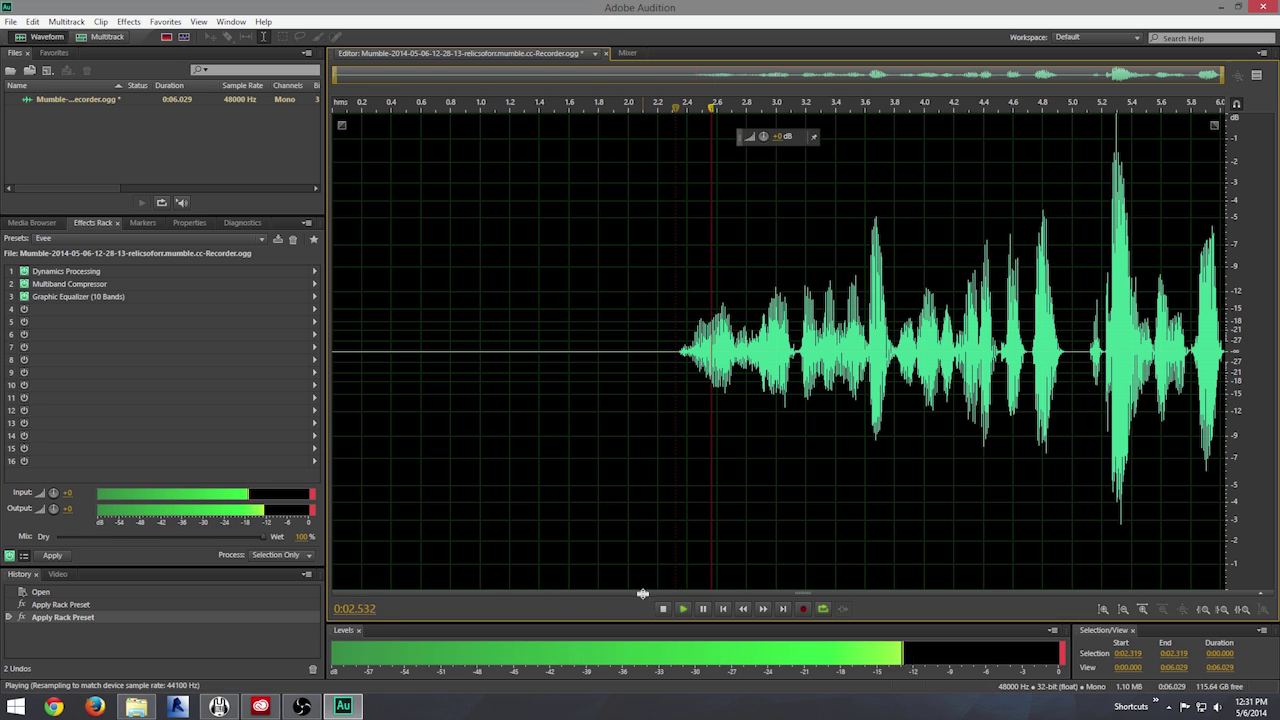
pyautogui.press('space')
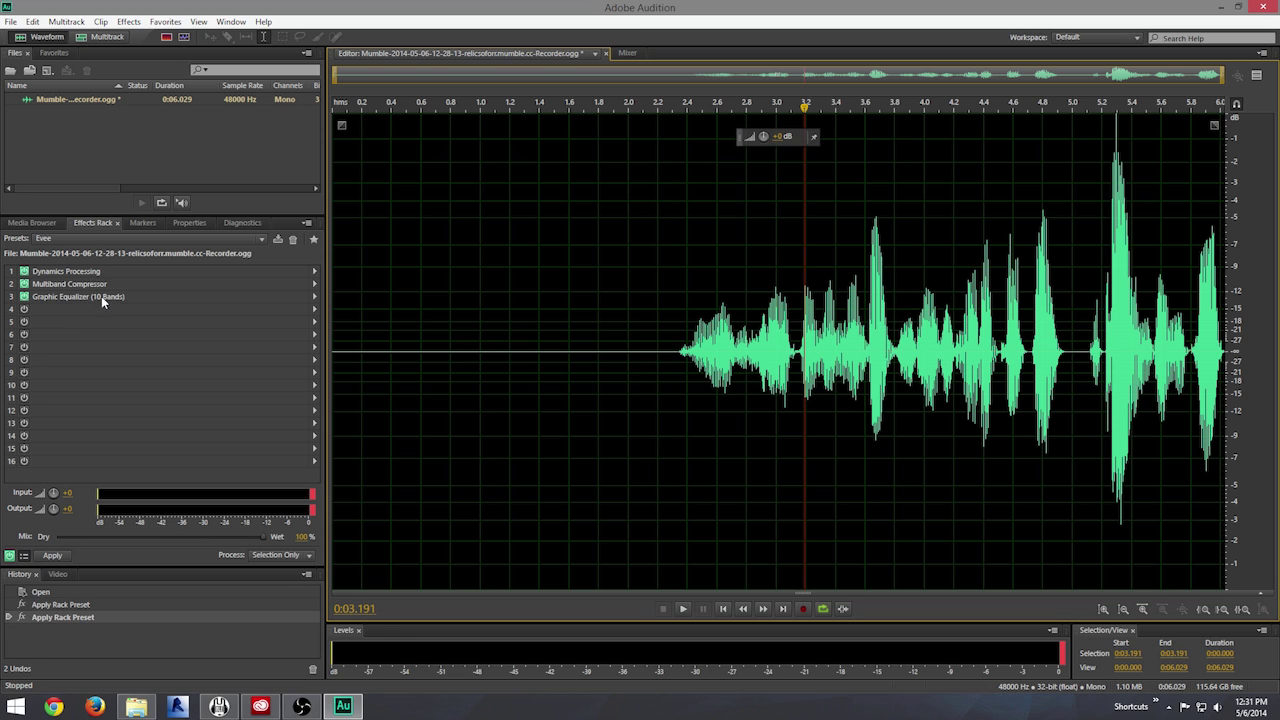
# Open and close the Graphic Equalizer (10 Bands) settings
pyautogui.click(314, 297)
pyautogui.click(345, 312)
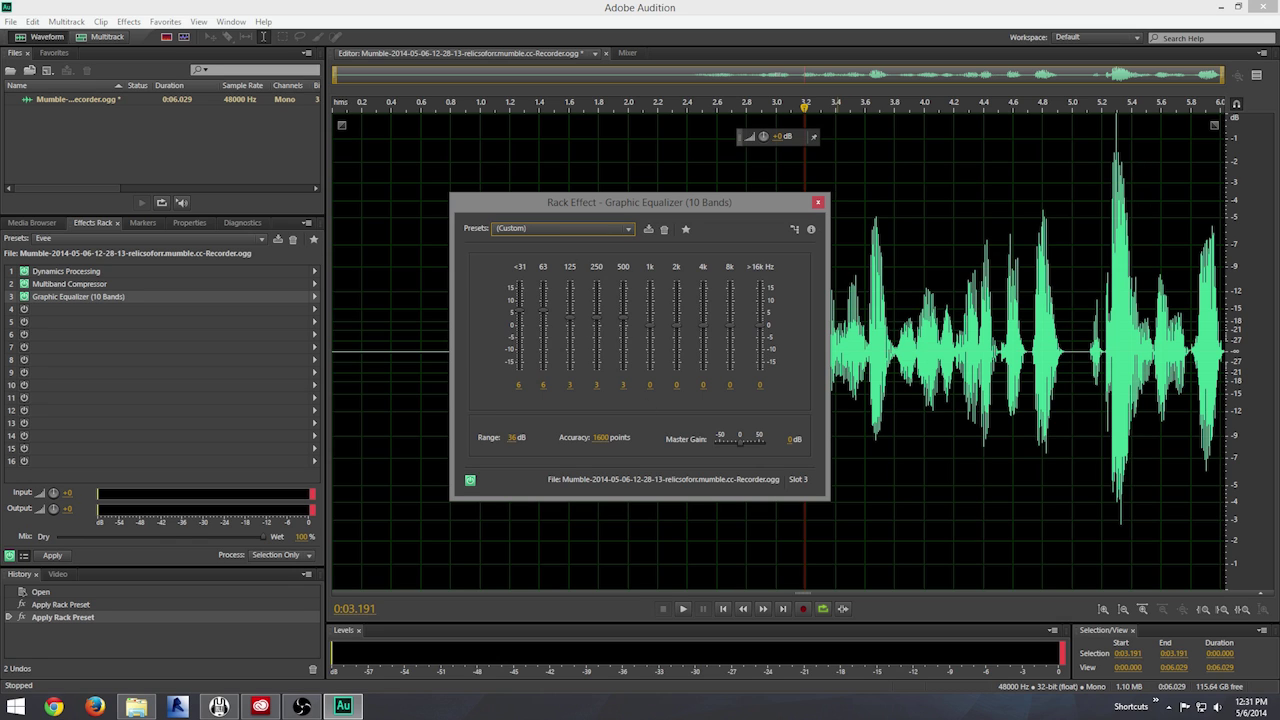
pyautogui.click(818, 202)
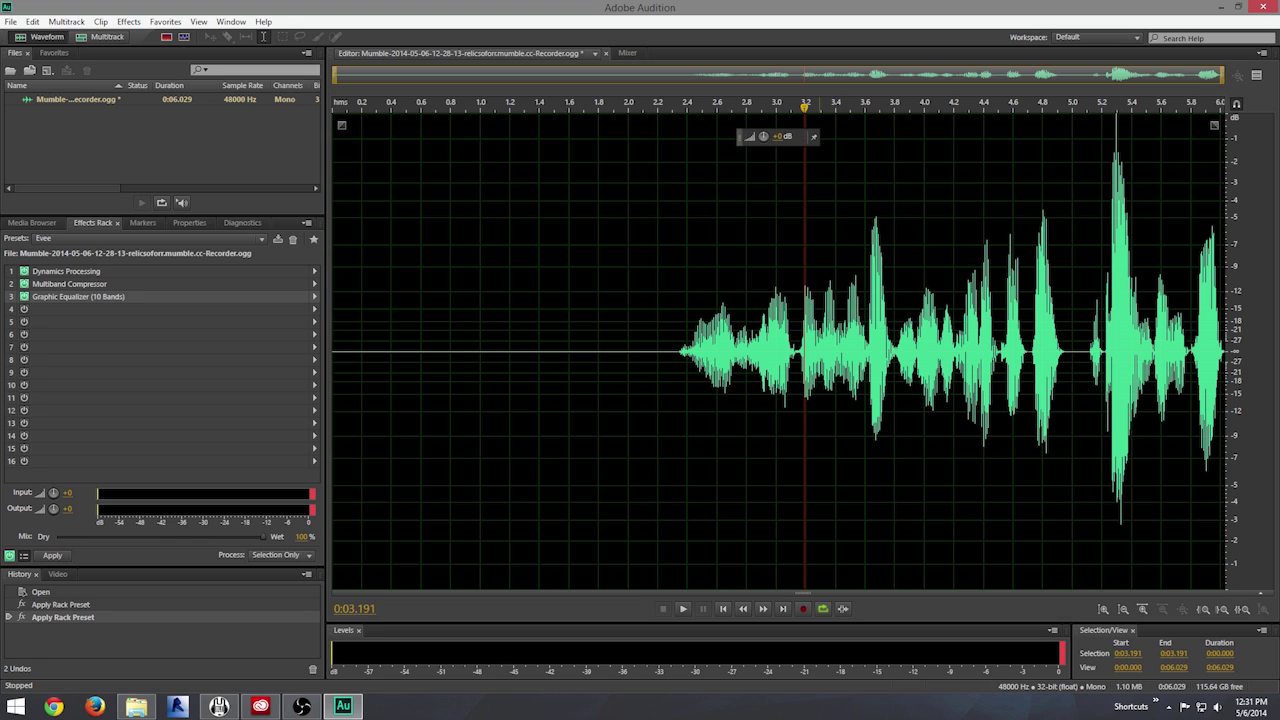
# Open the slot 1 Dynamics Processing settings to review them, then close the window
pyautogui.click(312, 275)
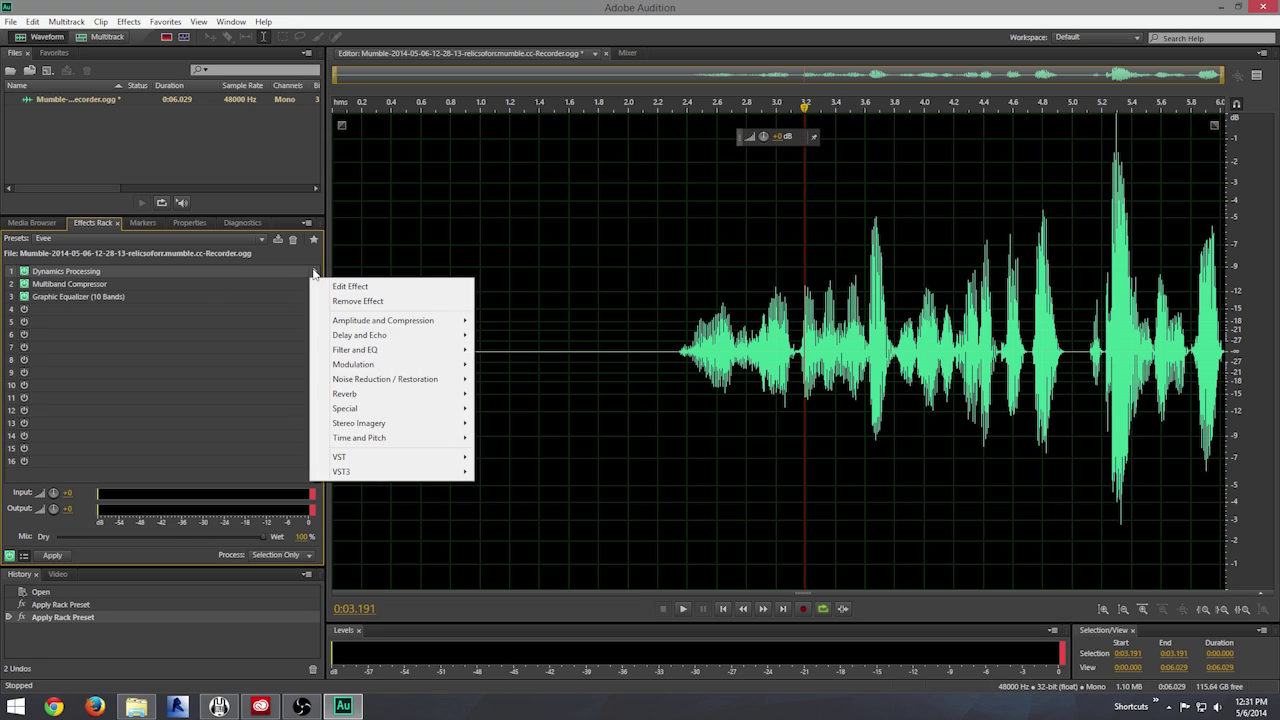
pyautogui.click(338, 284)
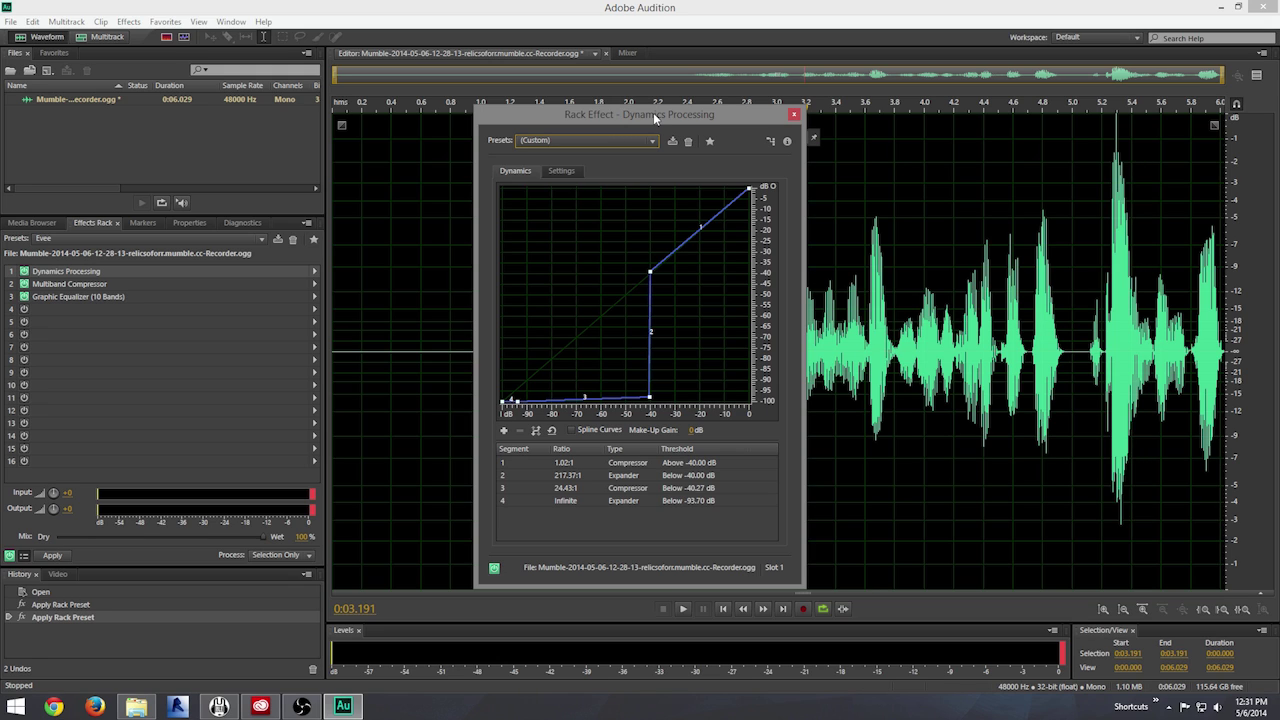
pyautogui.click(794, 115)
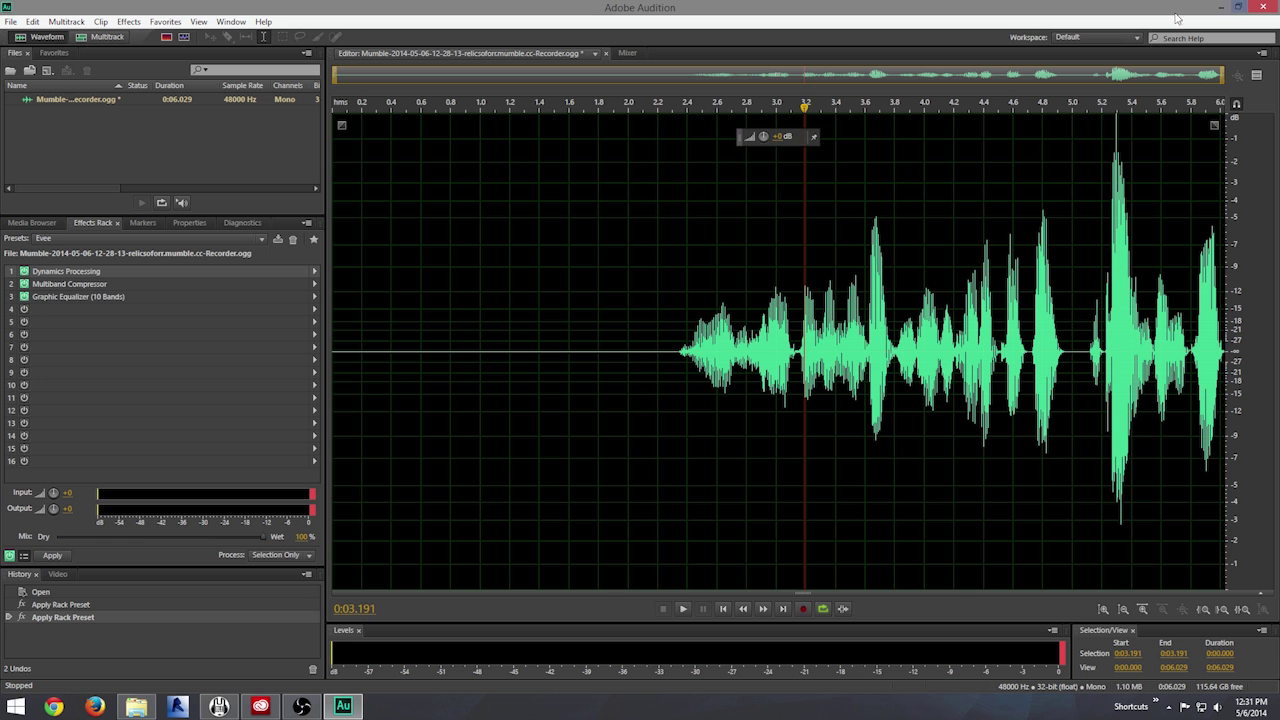
# Quit Audition without saving the recording and bring up the taskbar Shortcuts list
pyautogui.click(1268, 6)
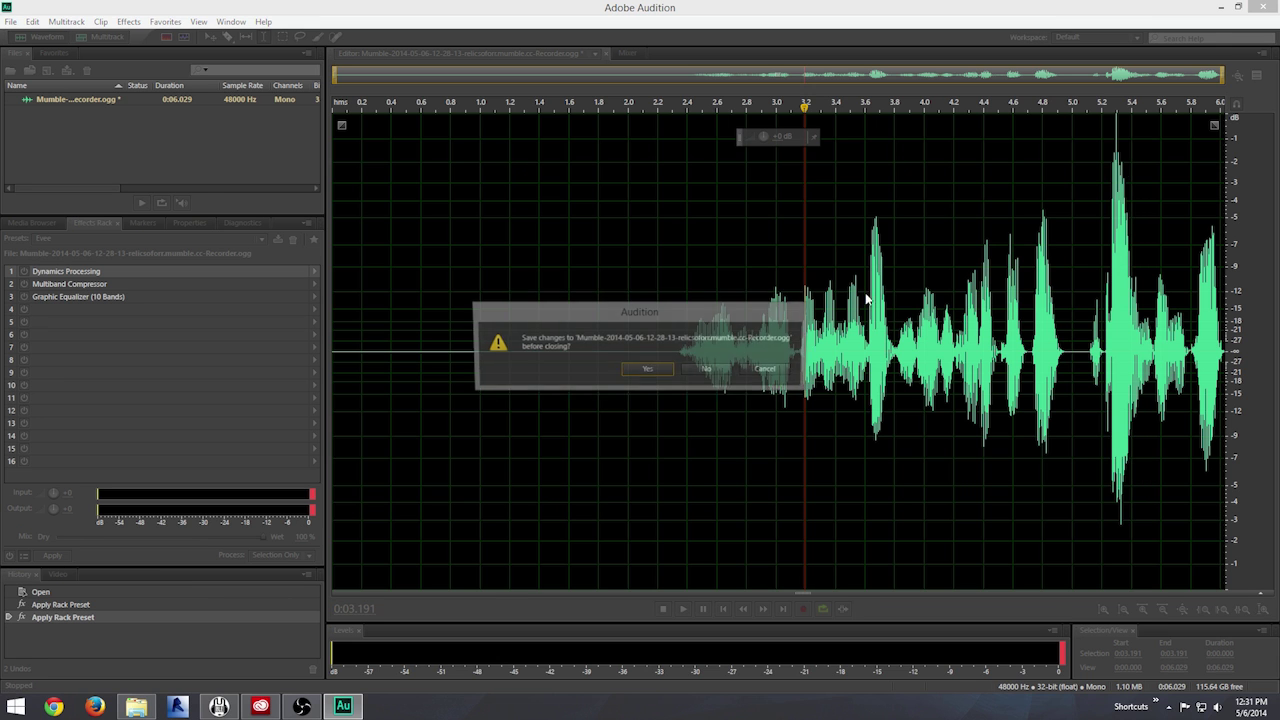
pyautogui.click(709, 370)
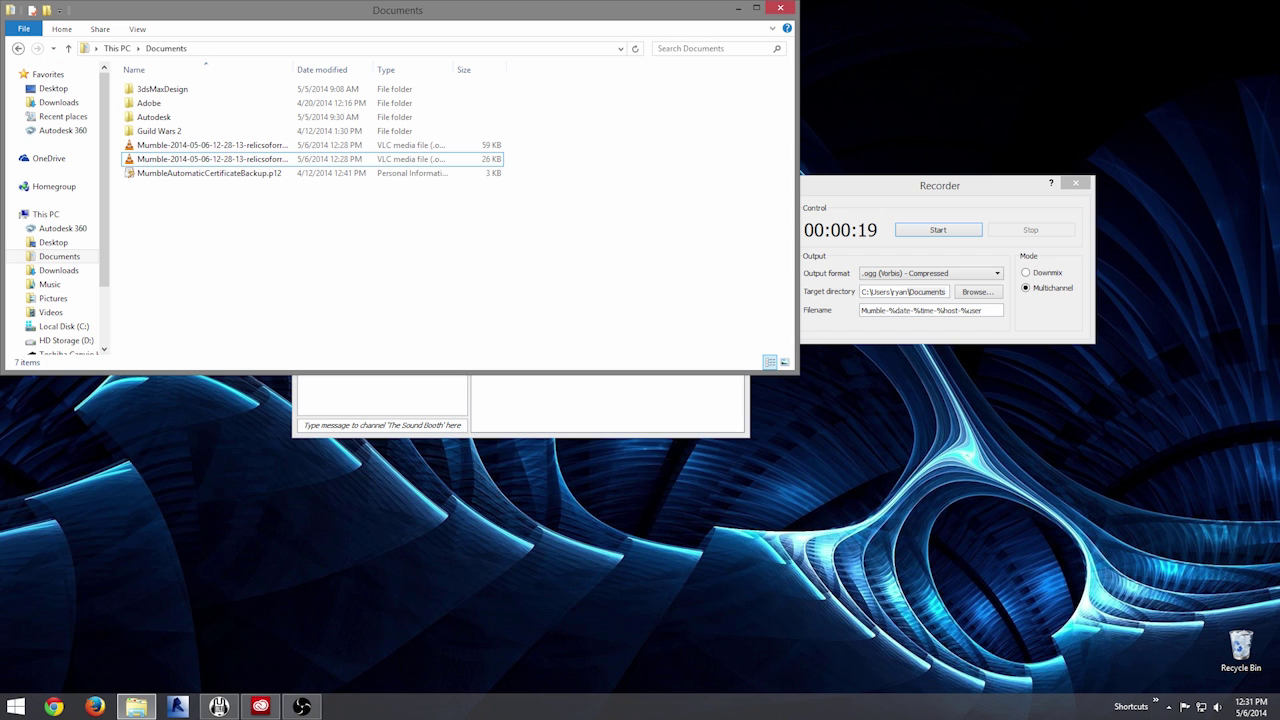
pyautogui.click(1156, 703)
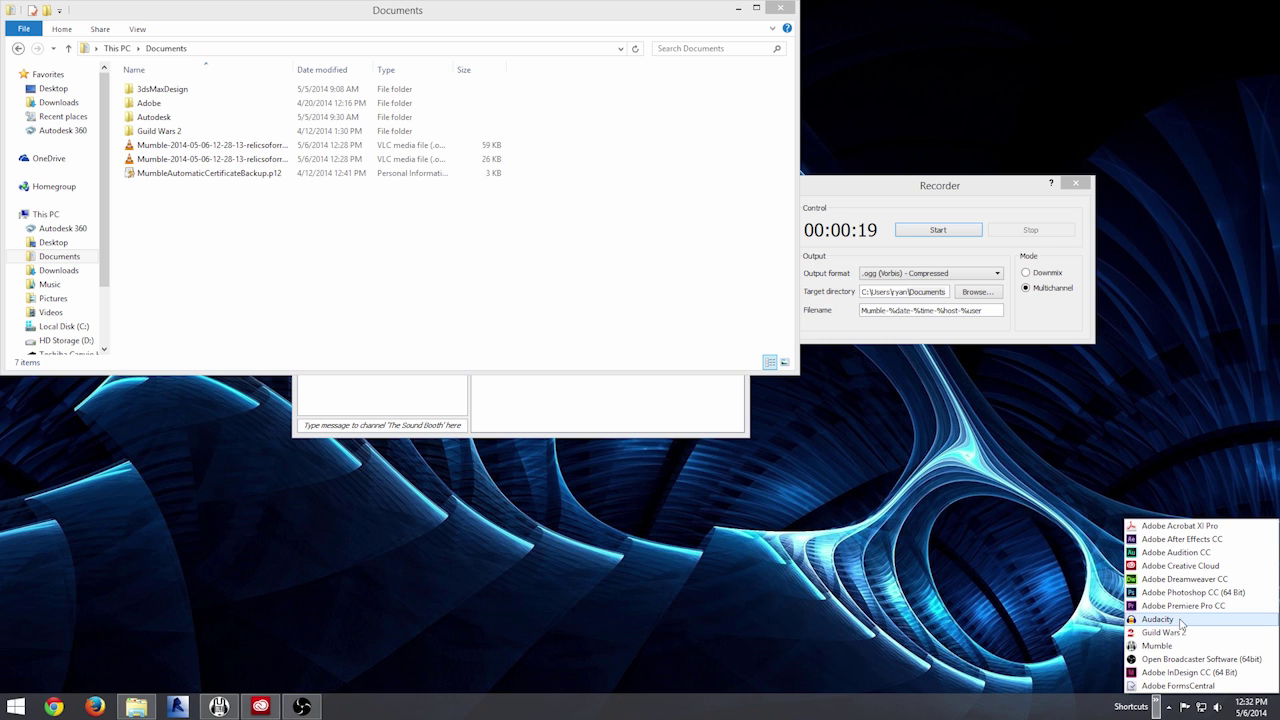
# Launch Audacity from the Shortcuts list, dismiss its Welcome dialog, and show File > Import
pyautogui.click(1182, 621)
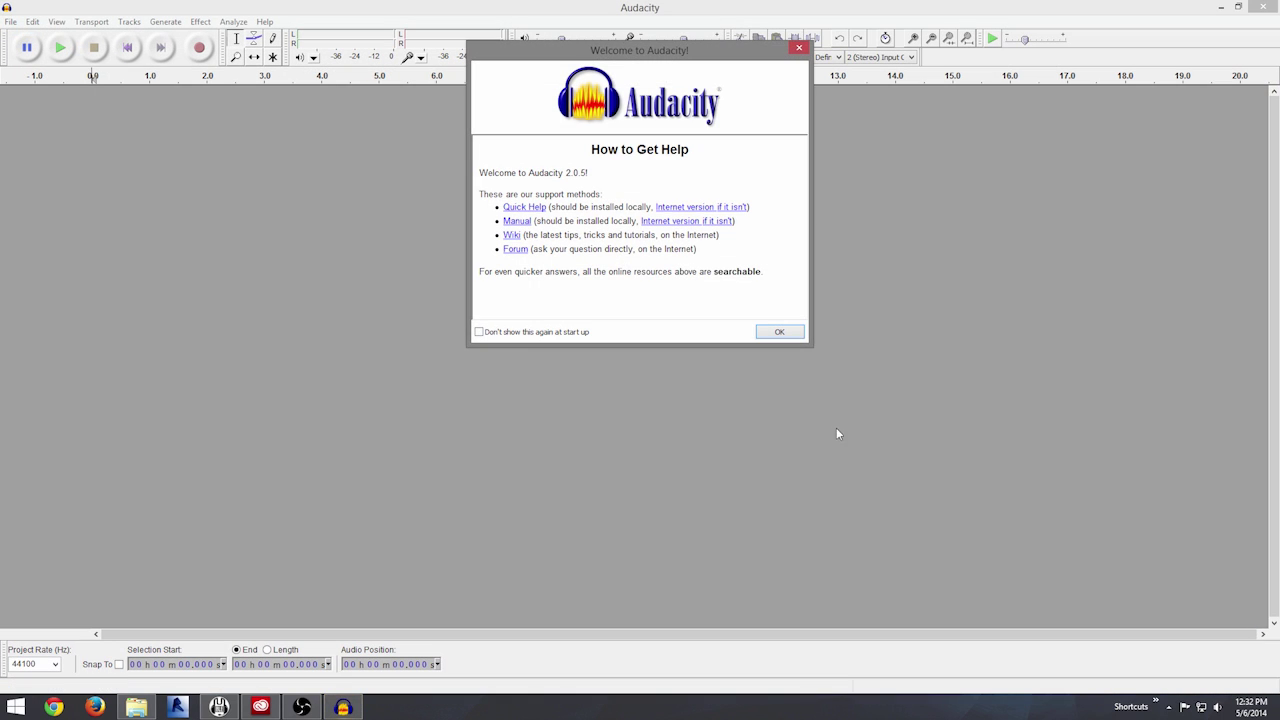
pyautogui.click(780, 332)
pyautogui.click(12, 22)
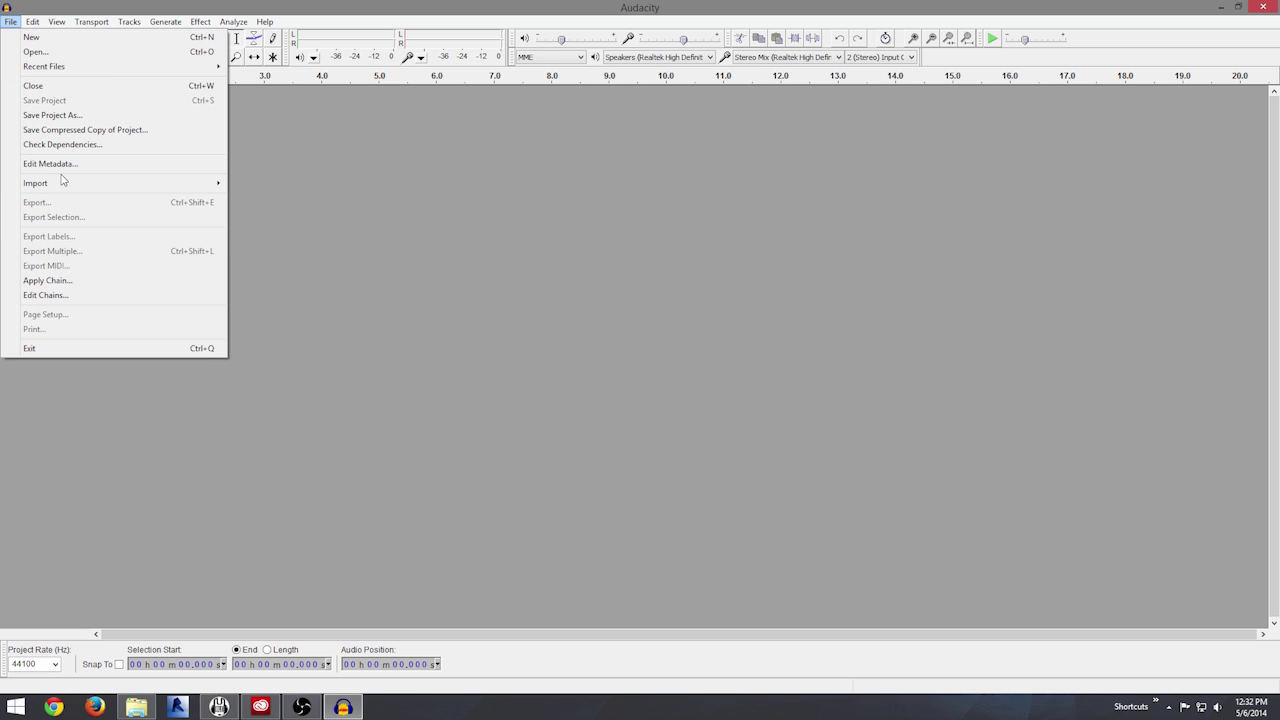
pyautogui.moveTo(64, 183)
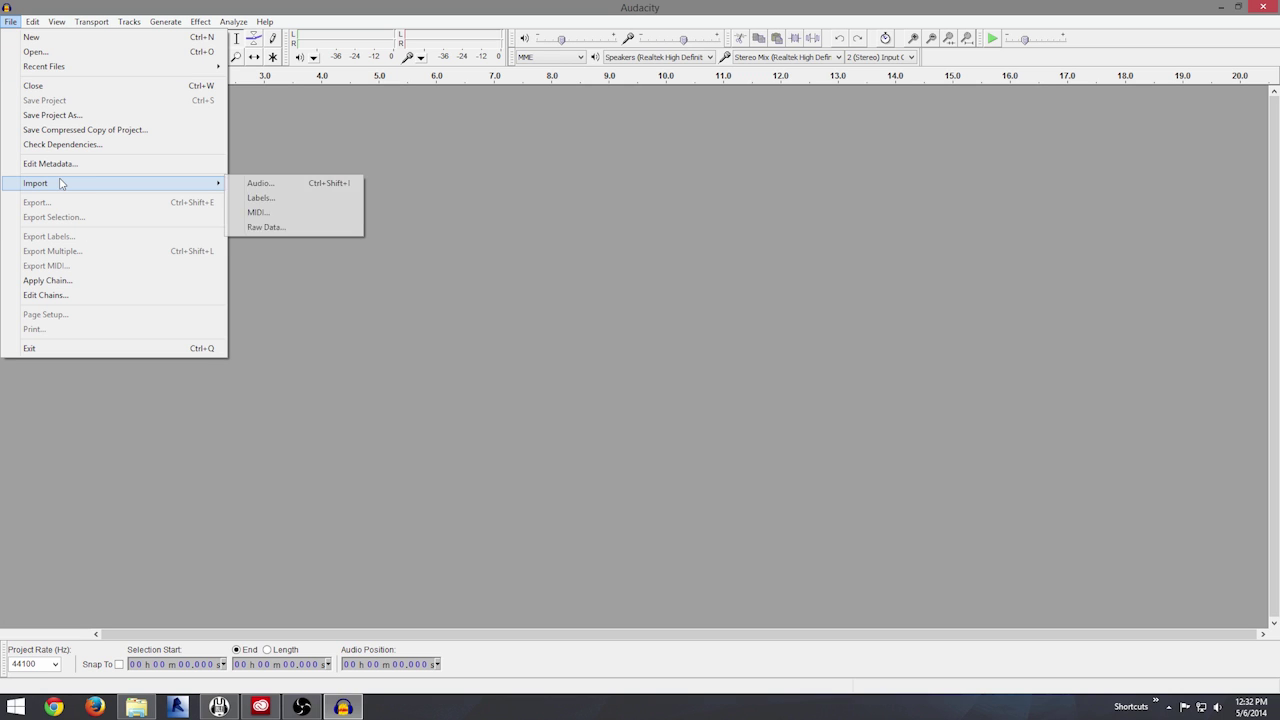
# Import both Mumble .ogg recordings from the Documents folder via Import > Audio
pyautogui.click(280, 186)
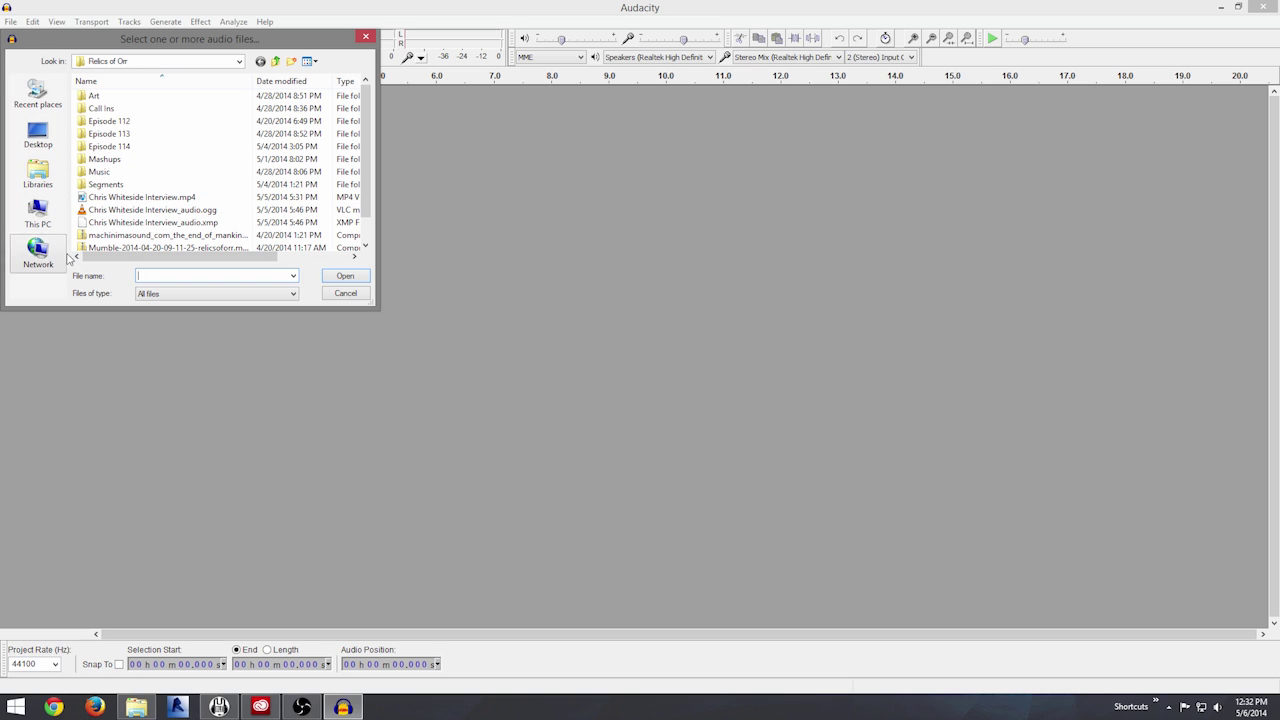
pyautogui.click(240, 61)
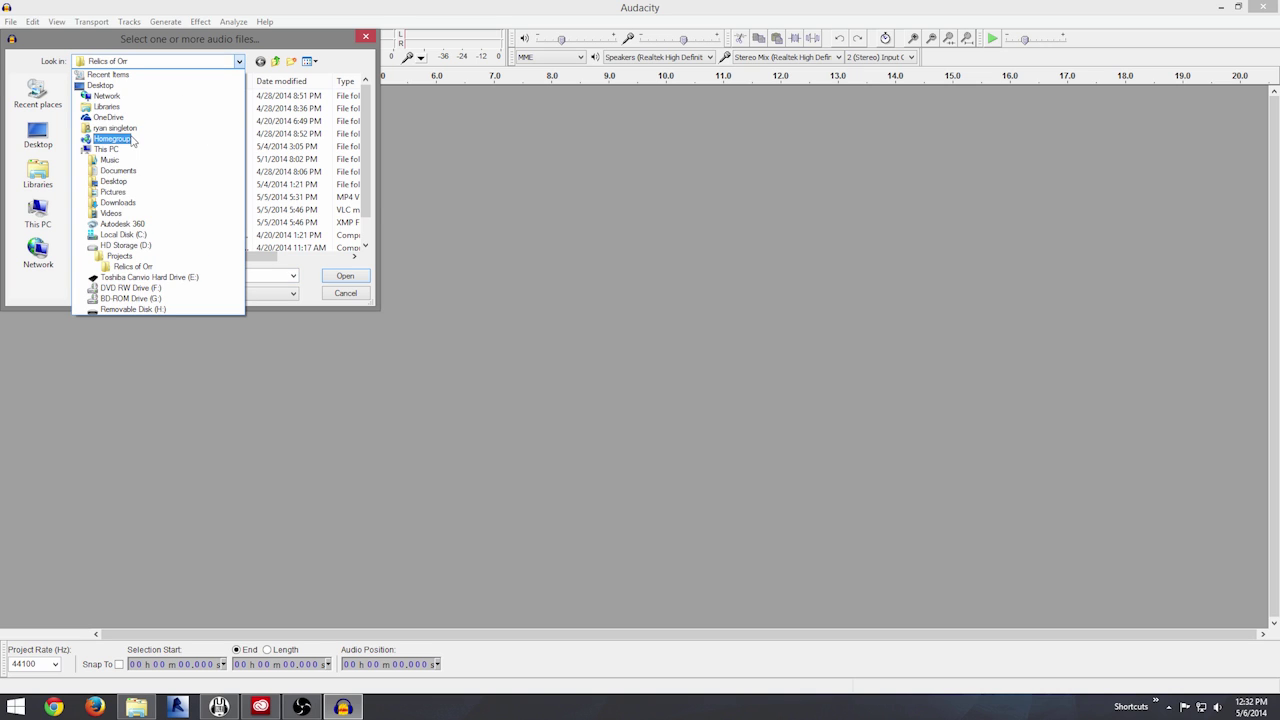
pyautogui.click(122, 234)
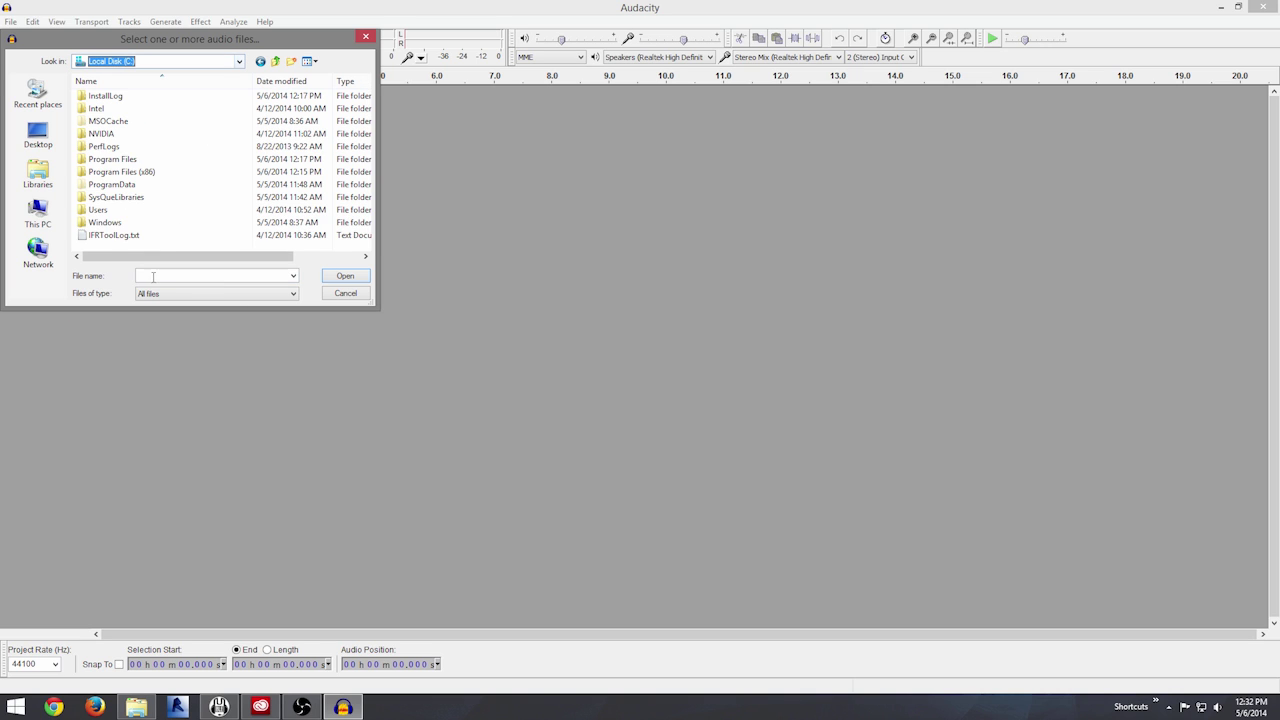
pyautogui.click(240, 61)
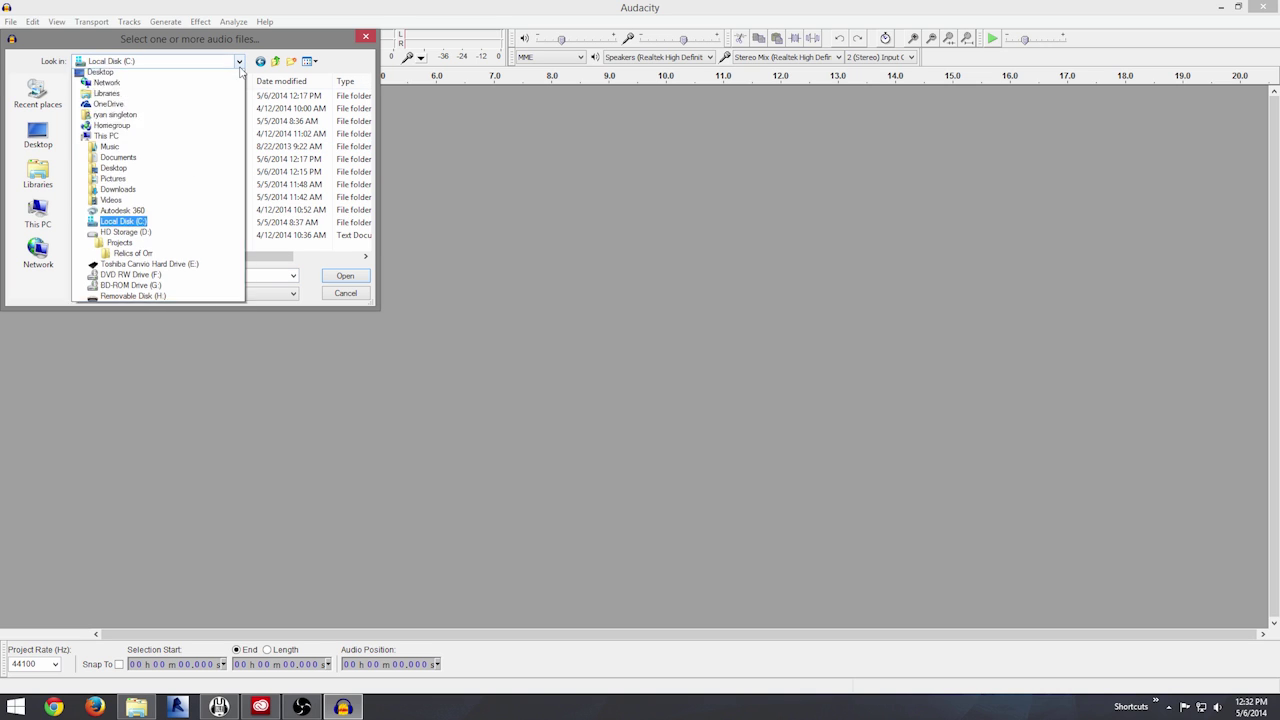
pyautogui.click(118, 170)
pyautogui.click(128, 146)
pyautogui.keyDown('shift'); pyautogui.click(128, 159); pyautogui.keyUp('shift')
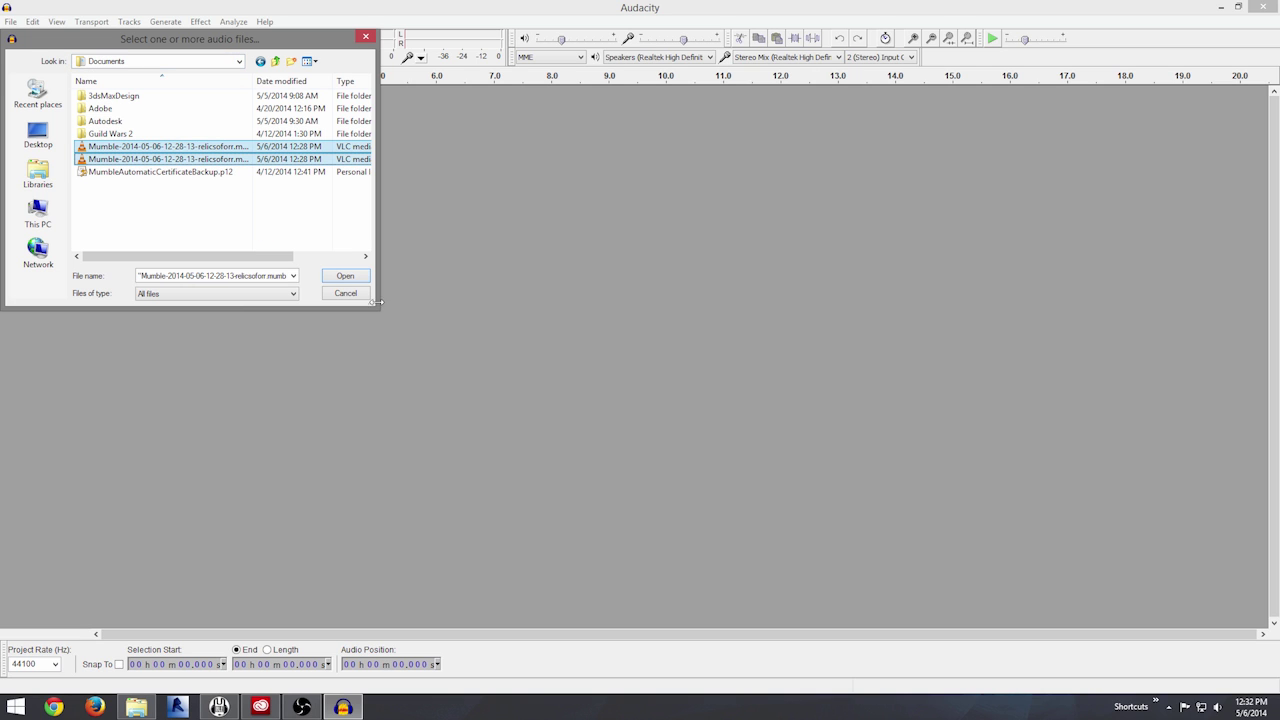
pyautogui.click(346, 278)
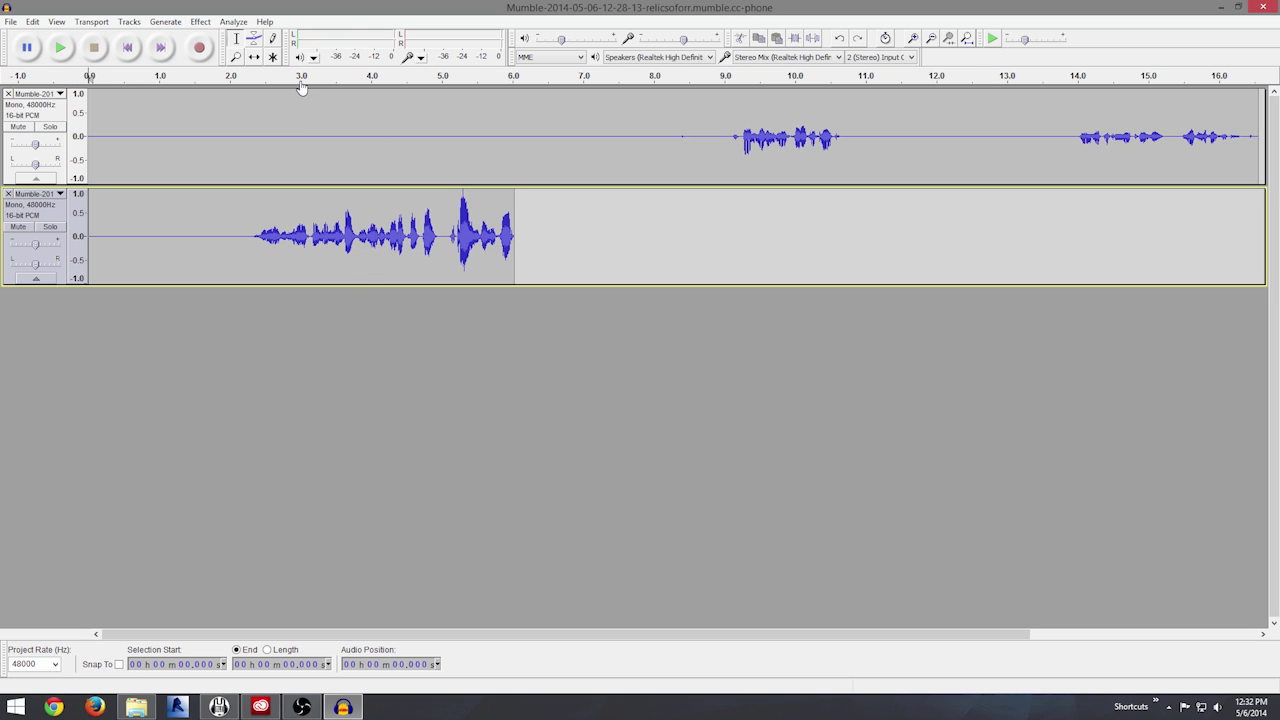